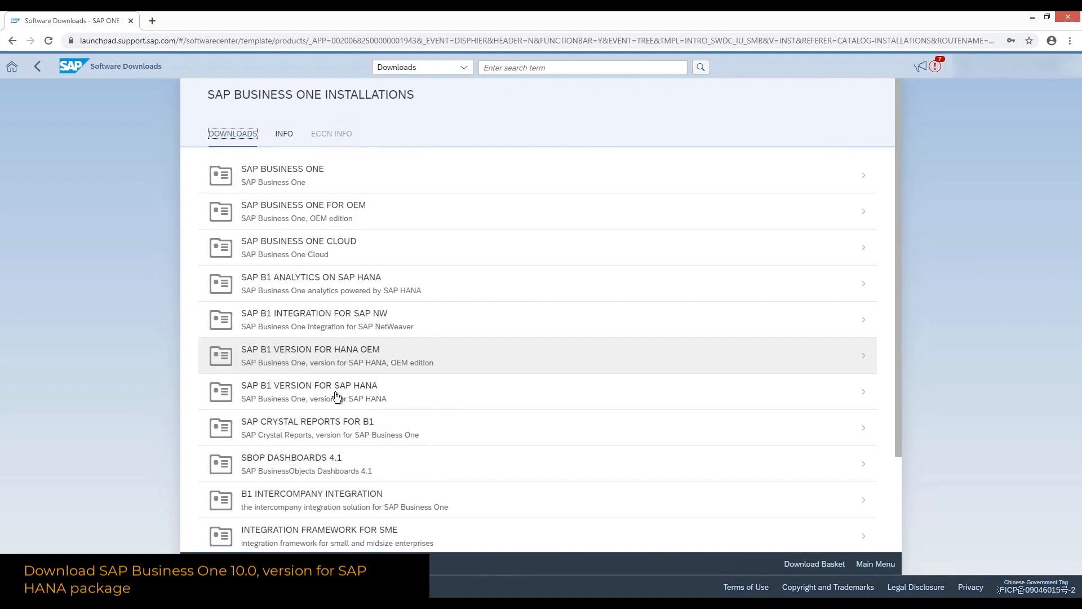
Go to SAP B1 10.0 for SAP HANA Installation downloads and start downloading package 51054113
{"action": "left_click", "coordinate": [337, 399]}
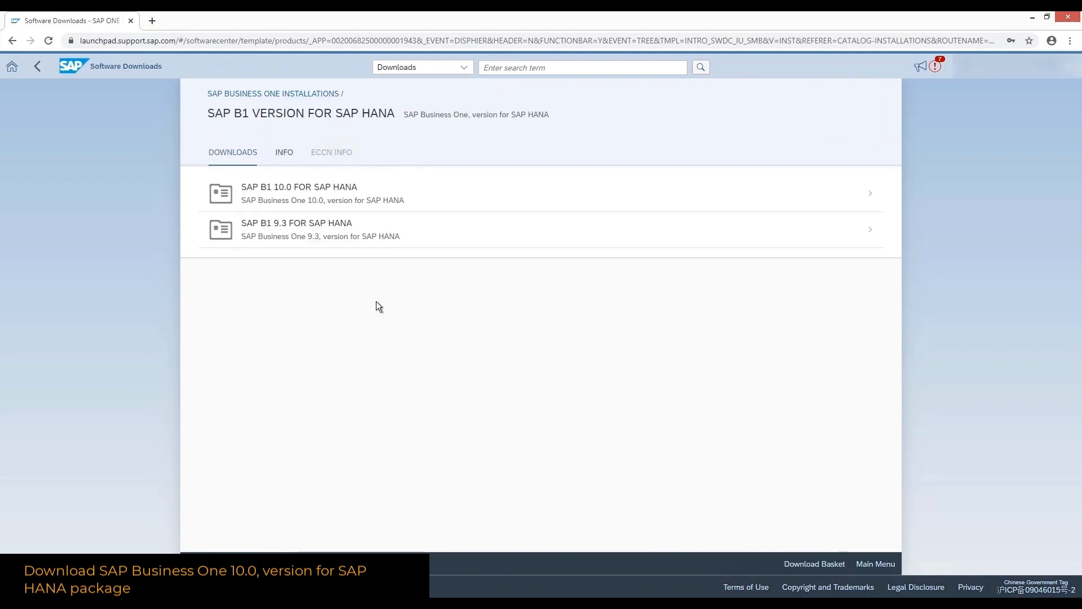
{"action": "left_click", "coordinate": [324, 203]}
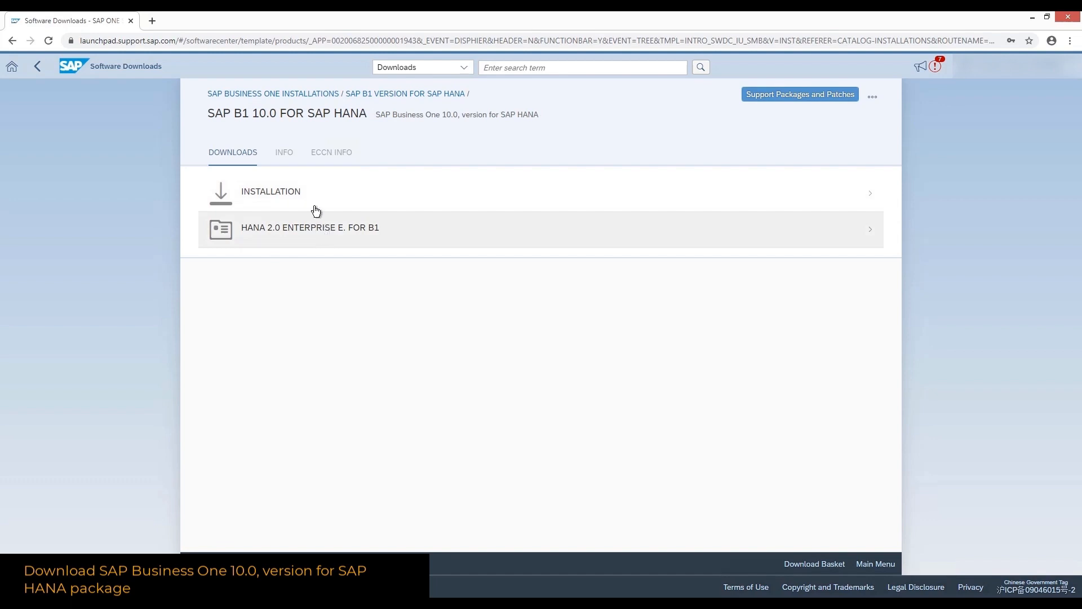
{"action": "left_click", "coordinate": [316, 209]}
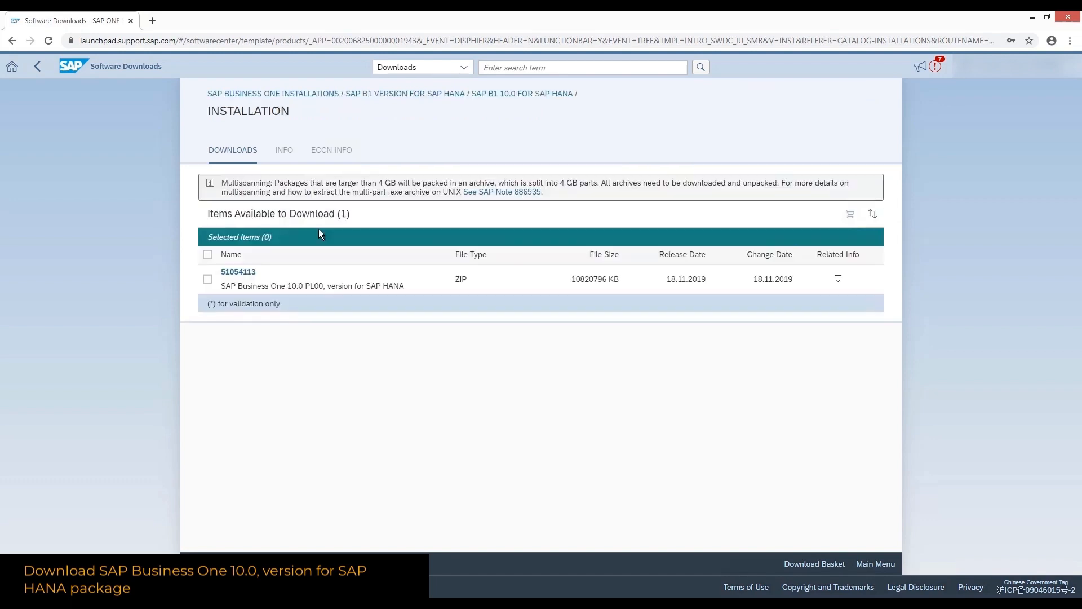
{"action": "left_click", "coordinate": [248, 275]}
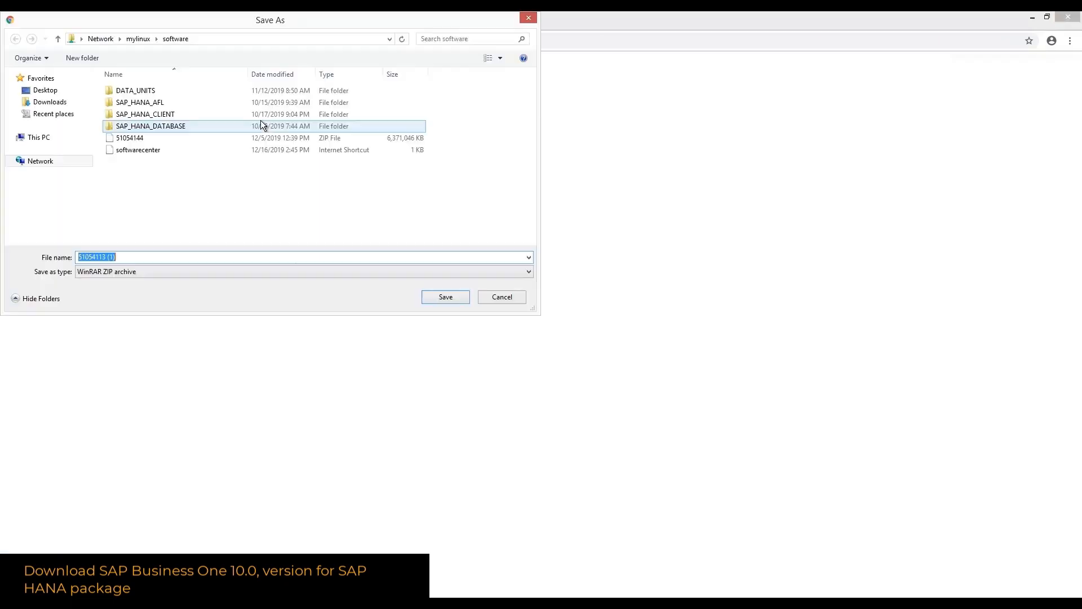
{"action": "left_click", "coordinate": [219, 38]}
Save 51054113.ZIP into a new B1 folder on the software share, dropping the ' (1)' suffix
{"action": "key", "text": "ctrl+shift+n"}
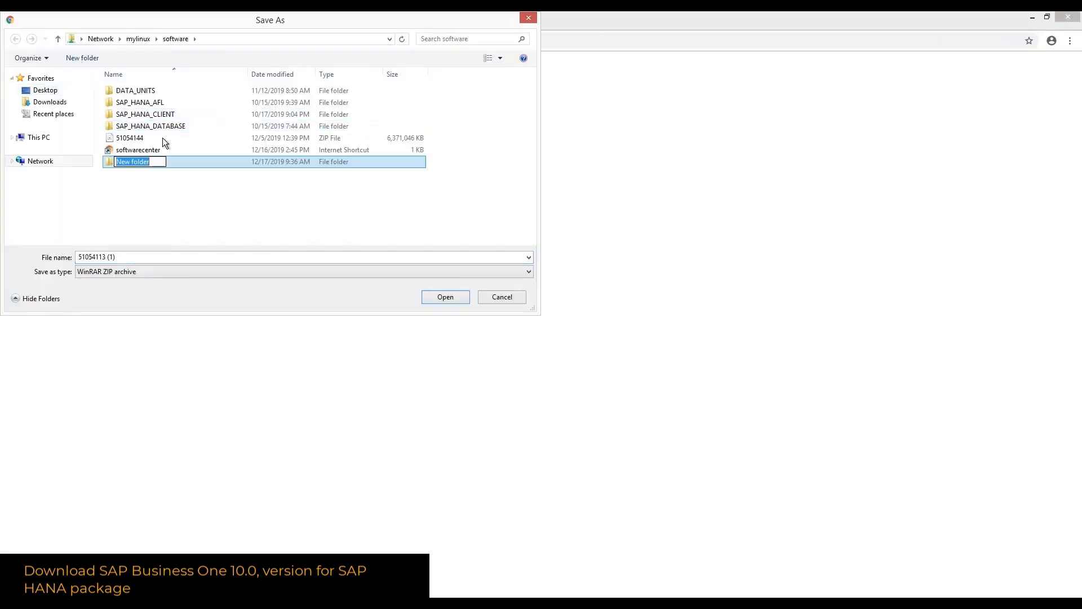
{"action": "key", "text": "BackSpace"}
{"action": "type", "text": "B1"}
{"action": "key", "text": "Return"}
{"action": "key", "text": "Return"}
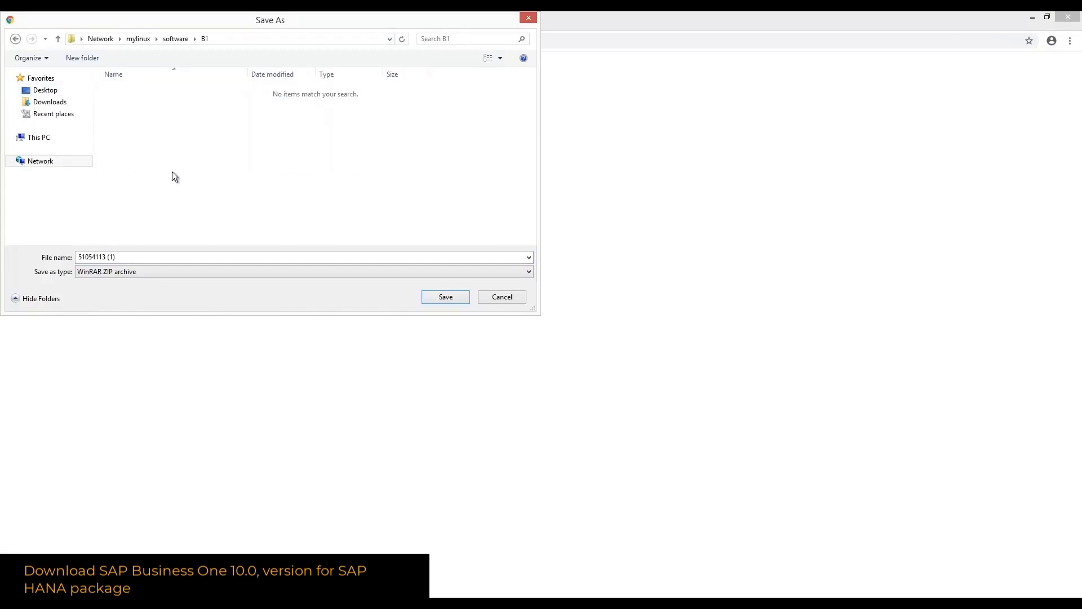
{"action": "left_click", "coordinate": [138, 257]}
{"action": "key", "text": "BackSpace"}
{"action": "key", "text": "BackSpace"}
{"action": "key", "text": "BackSpace"}
{"action": "key", "text": "BackSpace"}
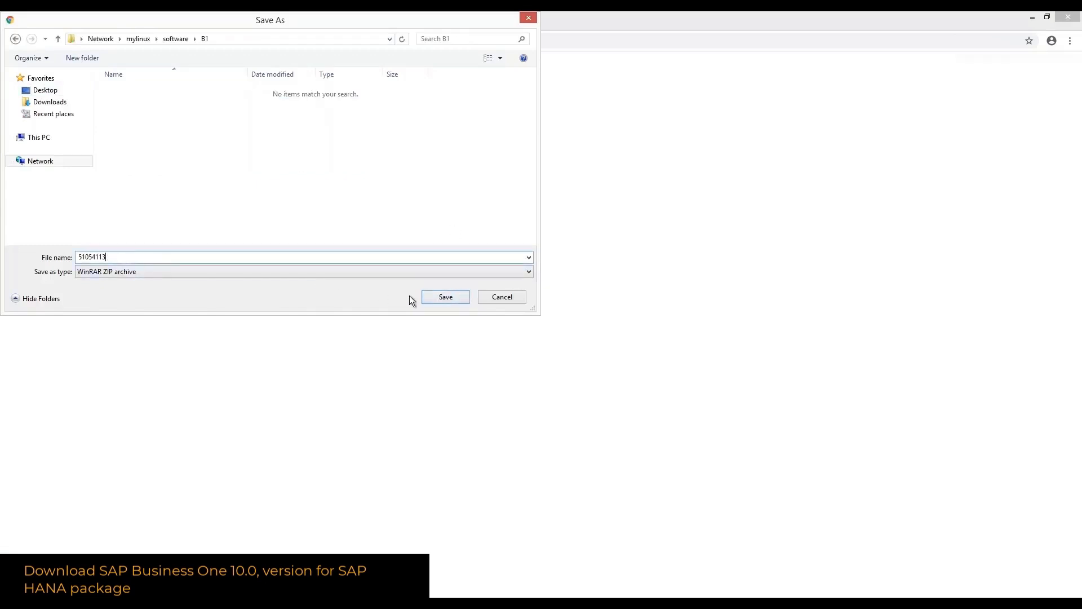
{"action": "left_click", "coordinate": [442, 297]}
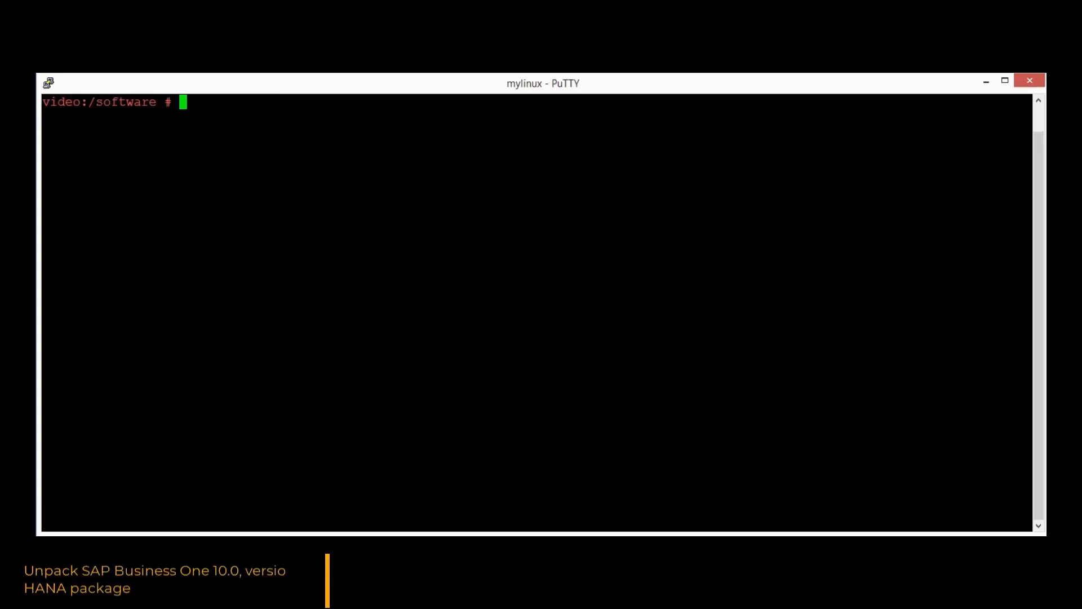
Change into the B1 folder on the server and list its files
{"action": "type", "text": "cd ./B1/"}
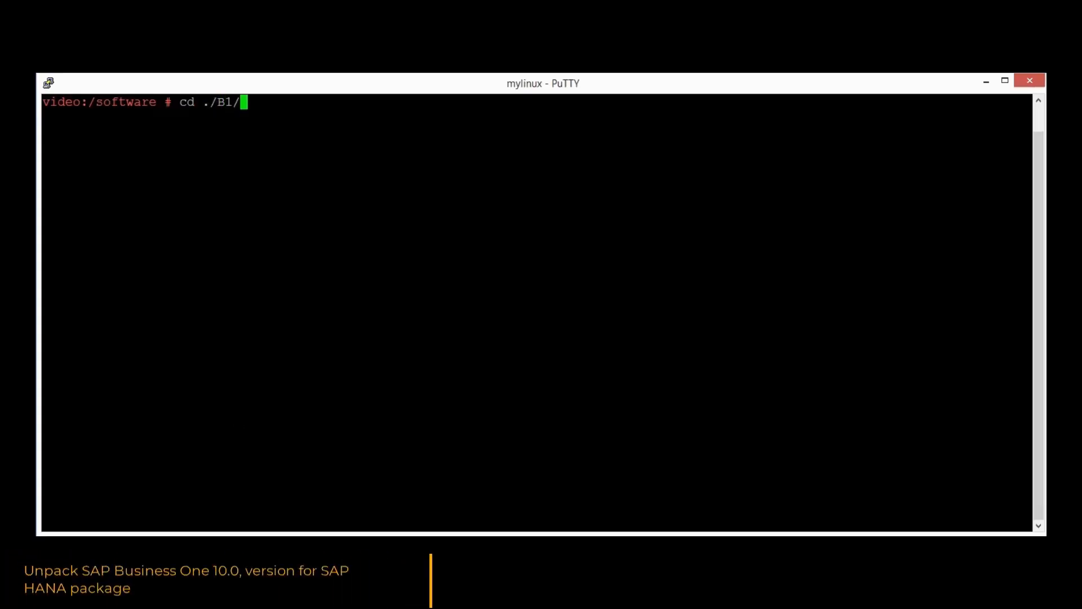
{"action": "key", "text": "Return"}
{"action": "type", "text": "ll"}
{"action": "key", "text": "Return"}
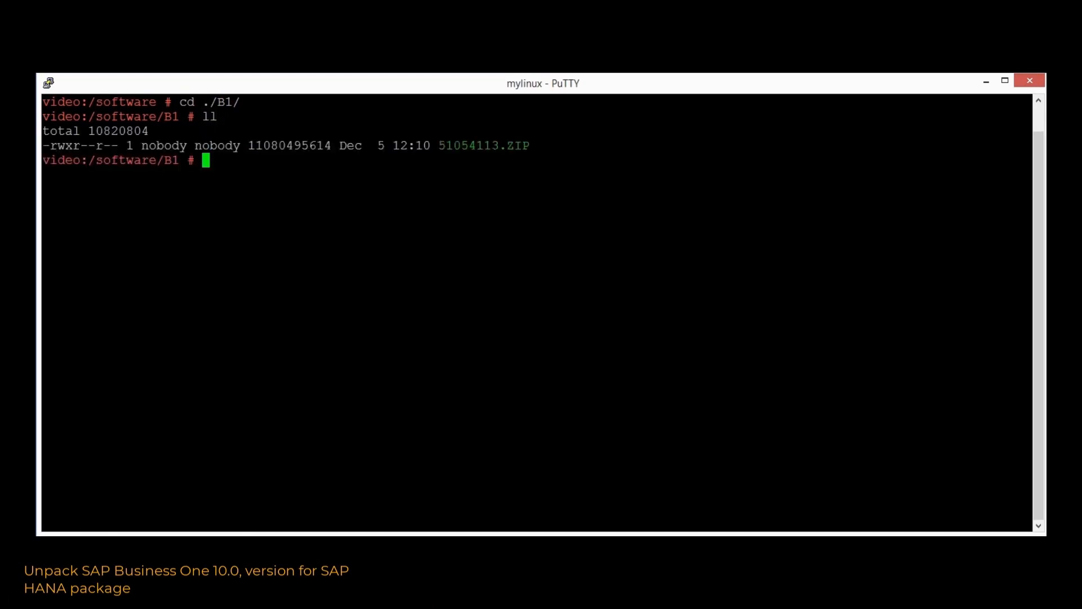
Unzip 51054113.ZIP and clear the terminal once extraction finishes
{"action": "type", "text": "unzip 5"}
{"action": "key", "text": "Tab"}
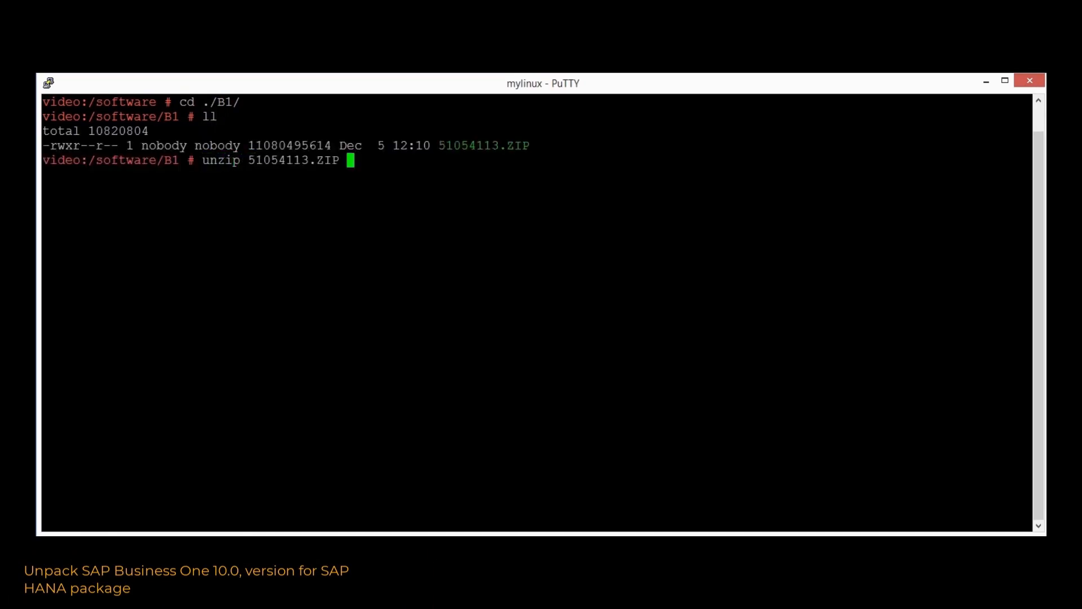
{"action": "key", "text": "Return"}
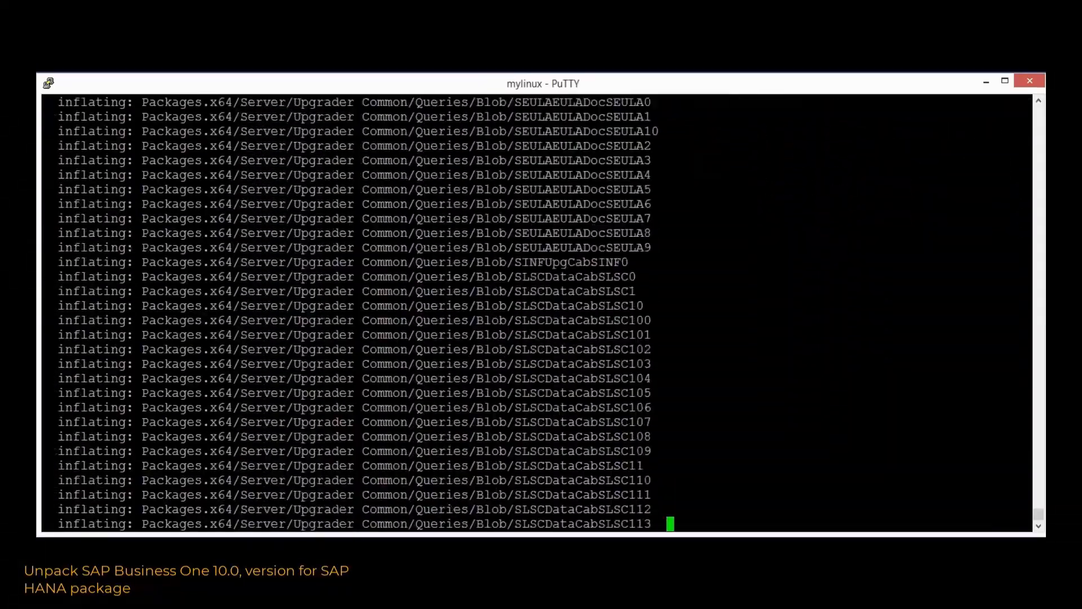
{"action": "type", "text": "clear"}
{"action": "key", "text": "Return"}
{"action": "type", "text": "cd "}
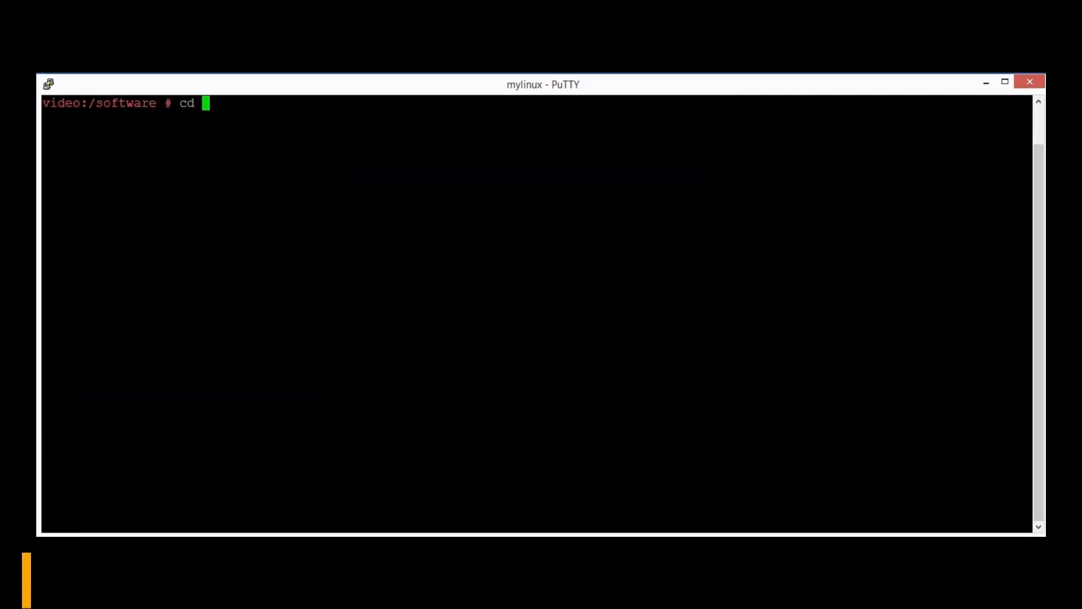
{"action": "type", "text": "./D"}
Change into DATA_UNITS/SAP HANA STUDIO 2.0 FOR B1/NT_X64
{"action": "key", "text": "Tab"}
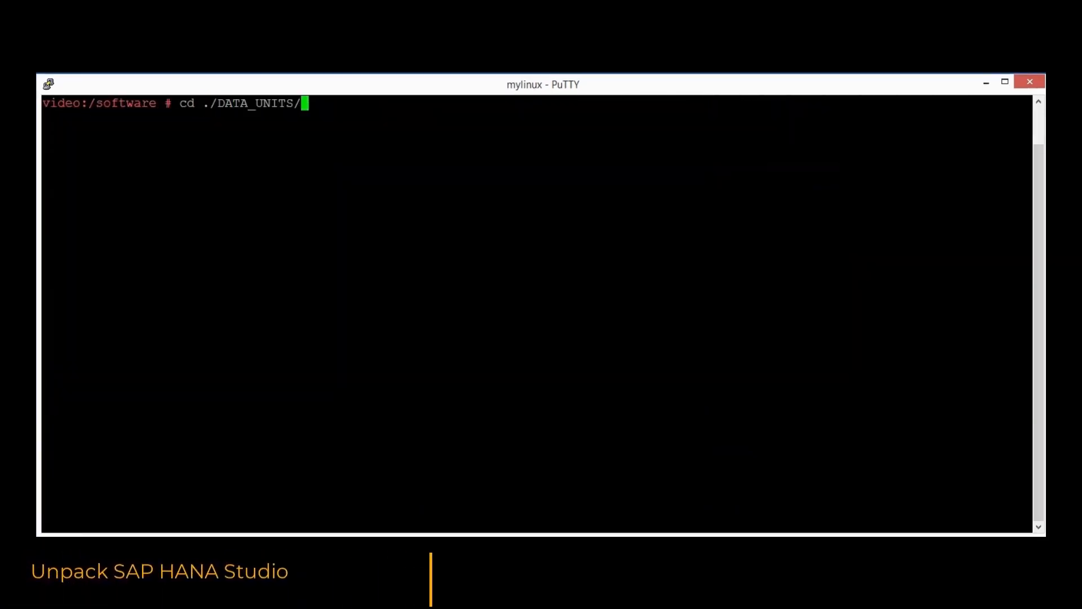
{"action": "type", "text": "S"}
{"action": "key", "text": "Tab"}
{"action": "type", "text": "S"}
{"action": "key", "text": "Tab"}
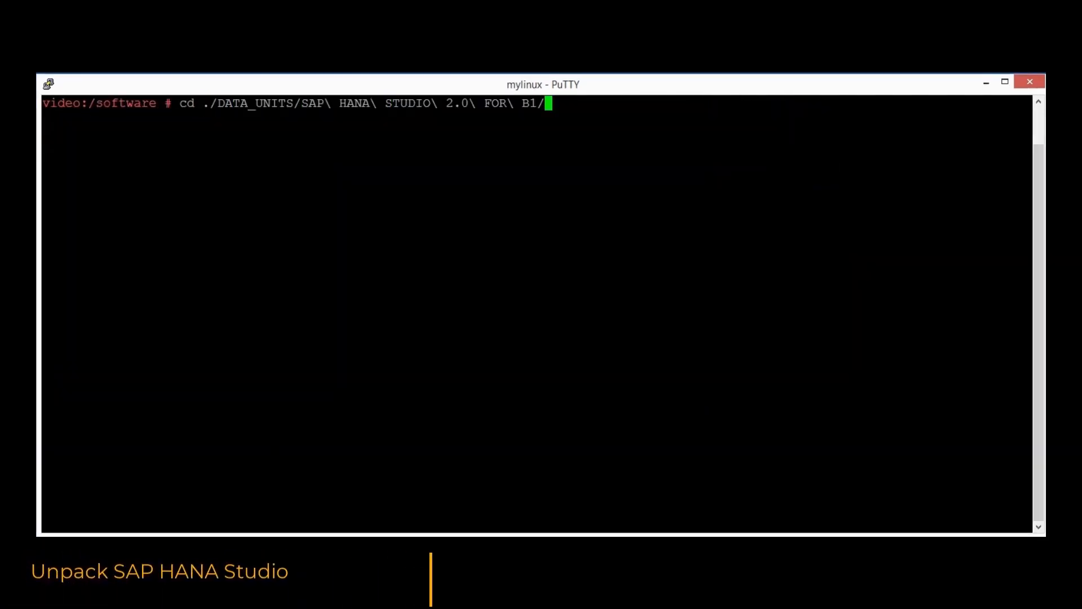
{"action": "key", "text": "Tab"}
{"action": "key", "text": "Tab"}
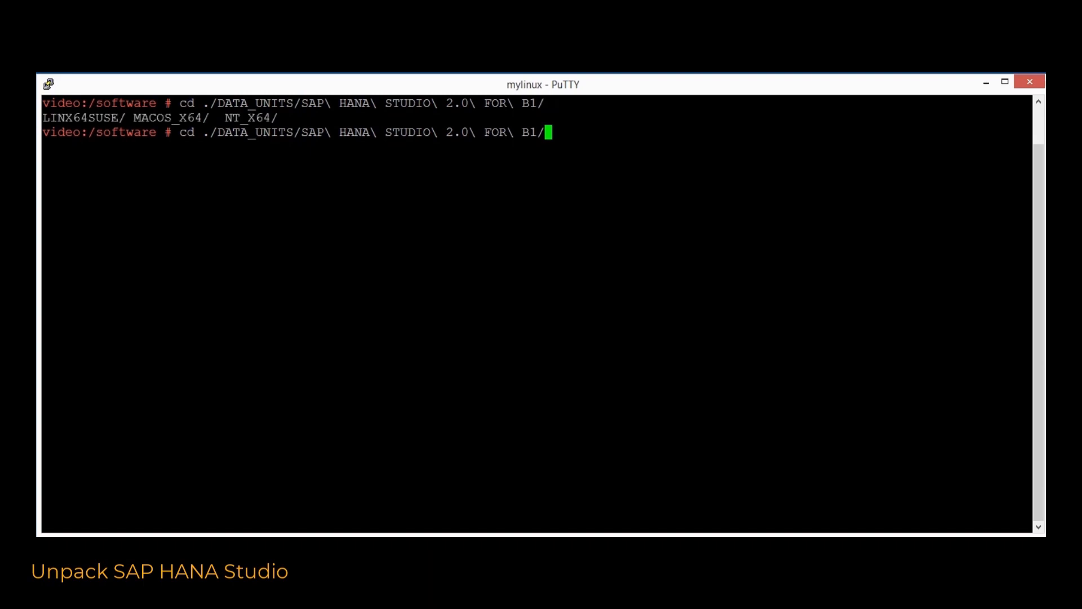
{"action": "type", "text": "NT_X64/"}
{"action": "key", "text": "Tab"}
{"action": "key", "text": "Return"}
Extract IMC_STUDIO2_244_0.SAR with SAPCAR.EXE -vxf
{"action": "type", "text": "SAP"}
{"action": "key", "text": "Tab"}
{"action": "type", "text": "-vxf "}
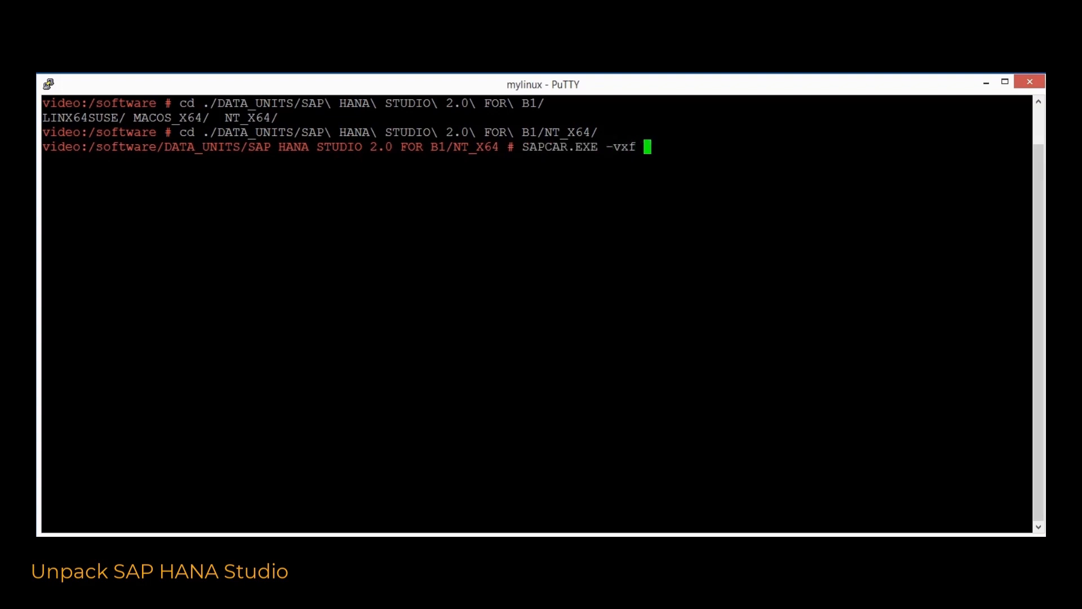
{"action": "type", "text": "I"}
{"action": "key", "text": "Tab"}
{"action": "type", "text": "S"}
{"action": "key", "text": "Tab"}
{"action": "key", "text": "Return"}
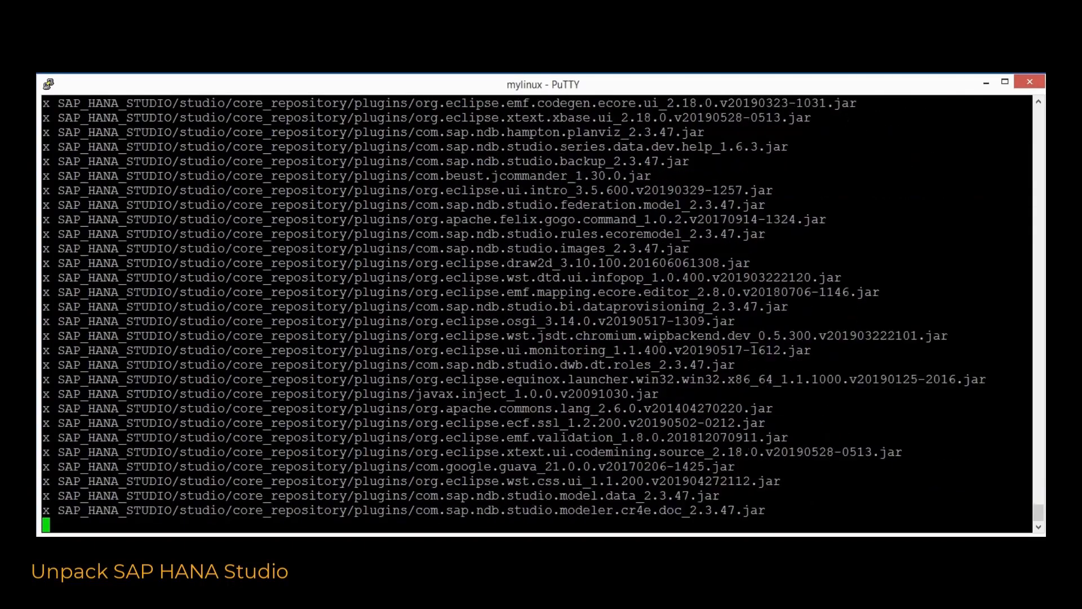
Return to /software and clear the terminal
{"action": "type", "text": "cd /software/"}
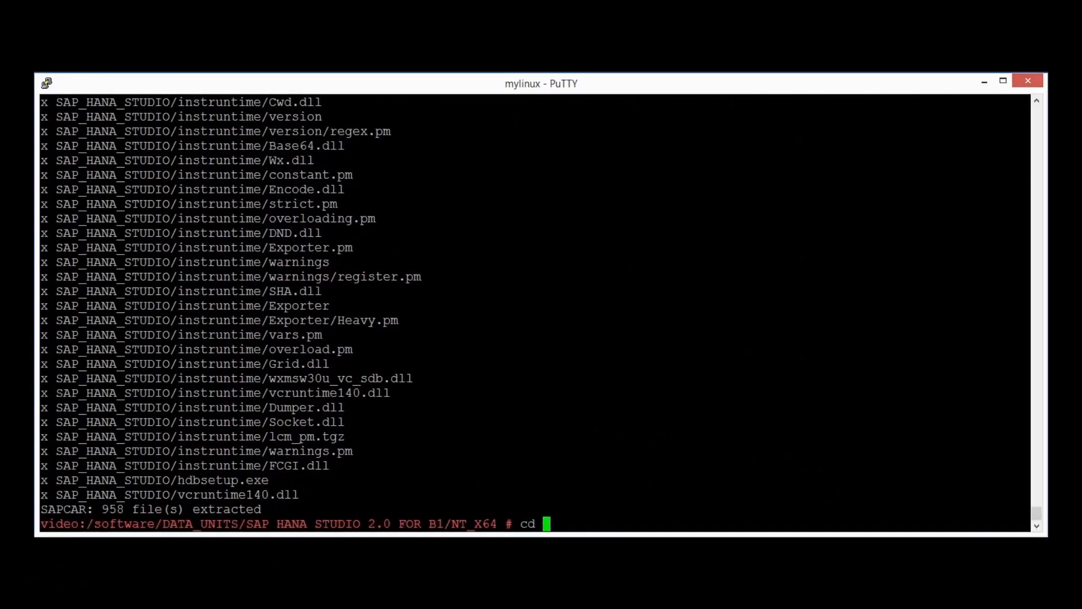
{"action": "key", "text": "Return"}
{"action": "type", "text": "clear"}
{"action": "key", "text": "Return"}
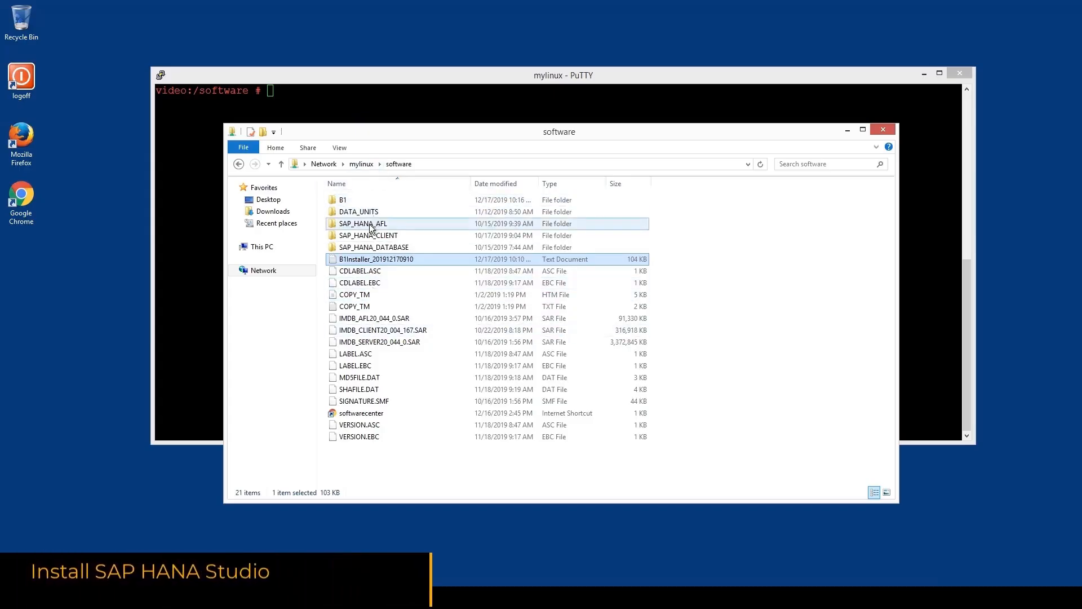
Browse to DATA_UNITS > SAP HANA STUDIO 2.0 FOR B1 > NT_X64 > SAP_HANA_STUDIO and run hdbsetup
{"action": "left_click", "coordinate": [350, 214]}
{"action": "double_click", "coordinate": [351, 213]}
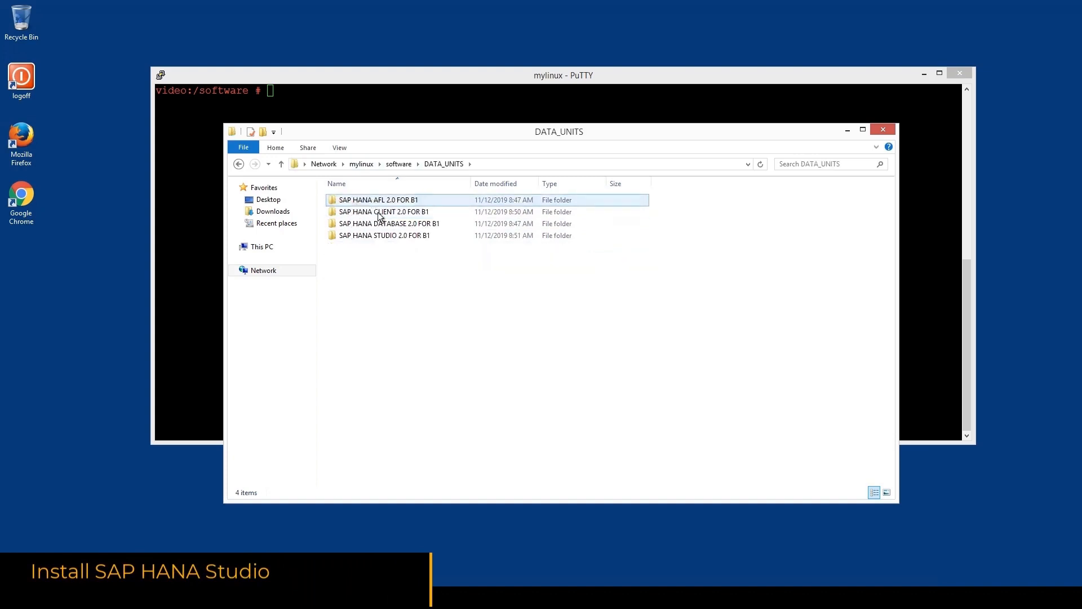
{"action": "double_click", "coordinate": [377, 237]}
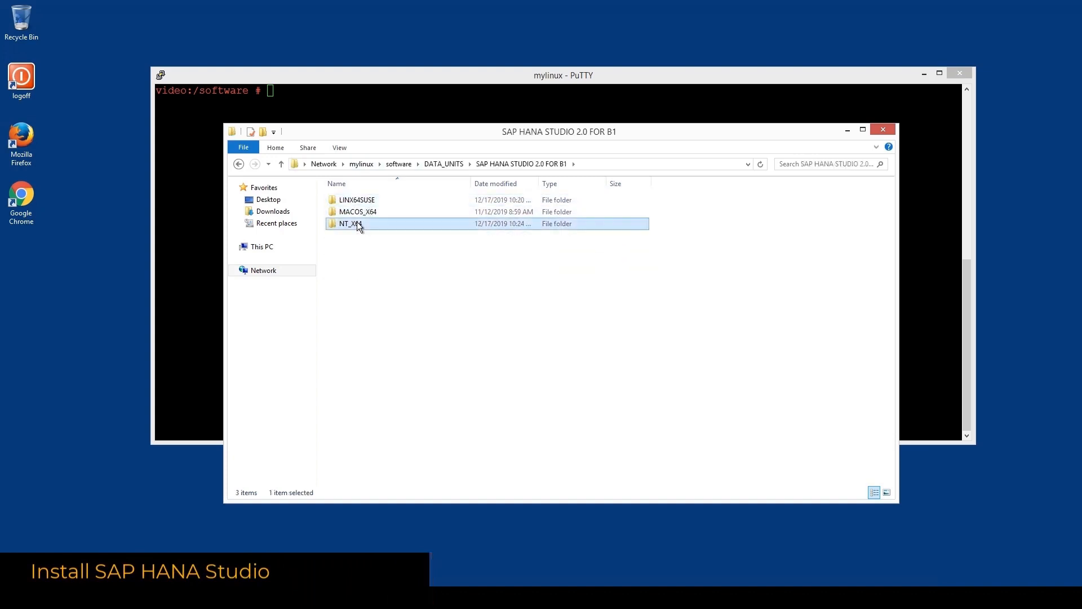
{"action": "double_click", "coordinate": [355, 224]}
{"action": "double_click", "coordinate": [370, 202]}
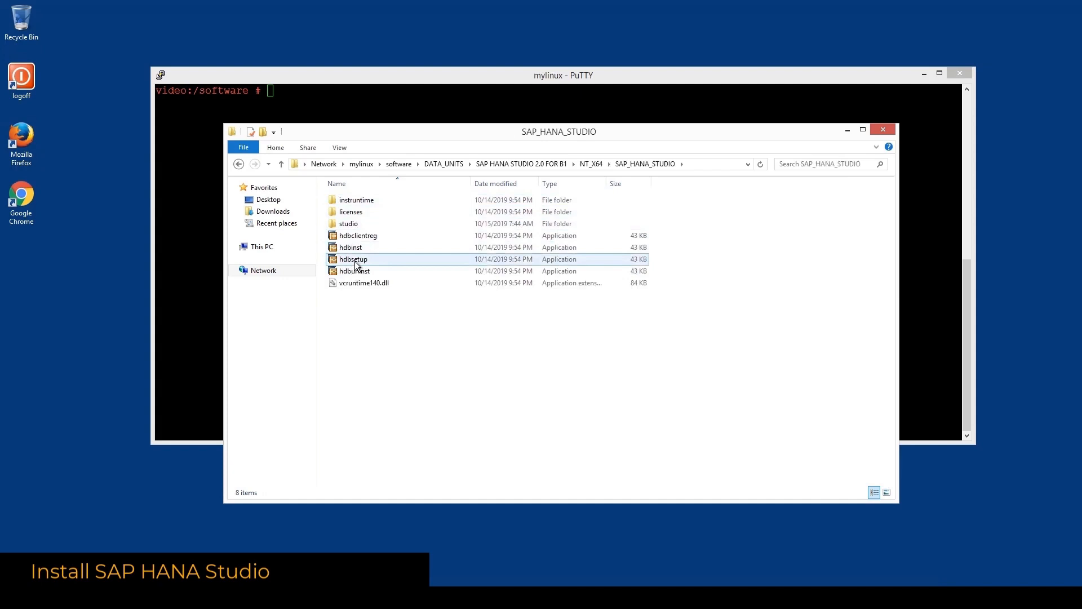
{"action": "left_click", "coordinate": [924, 73]}
{"action": "left_click", "coordinate": [359, 260]}
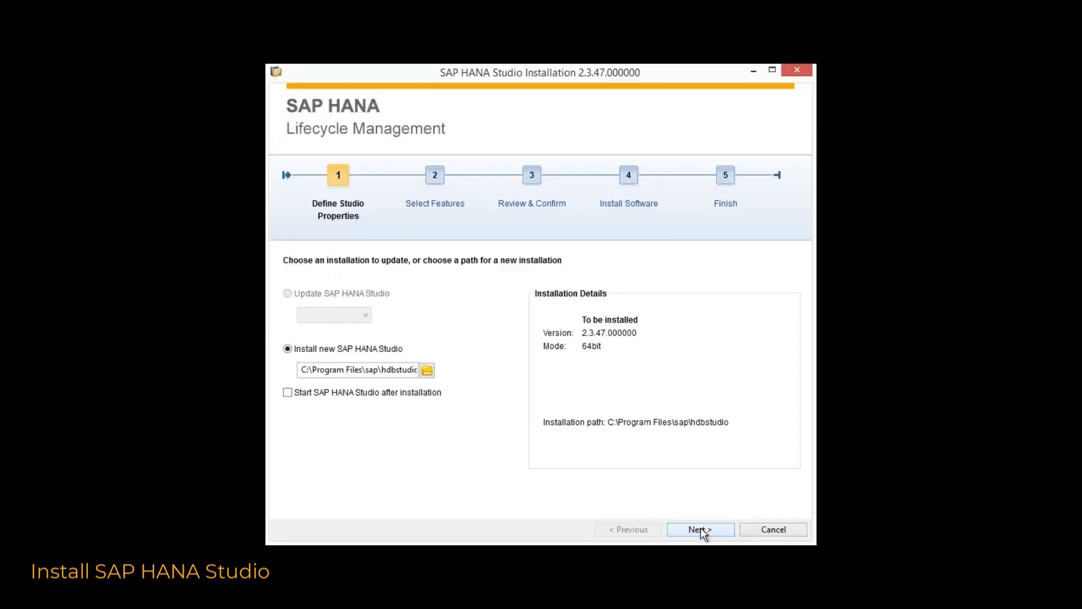
Install SAP HANA Studio with all three features at the default C:\Program Files\sap\hdbstudio path
{"action": "left_click", "coordinate": [702, 531]}
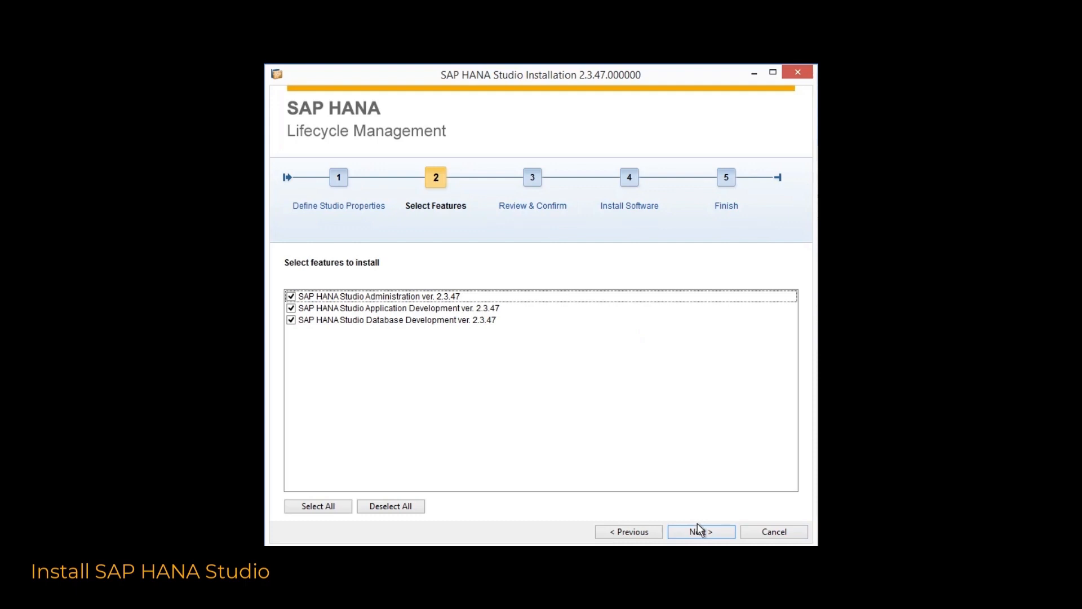
{"action": "left_click", "coordinate": [698, 528]}
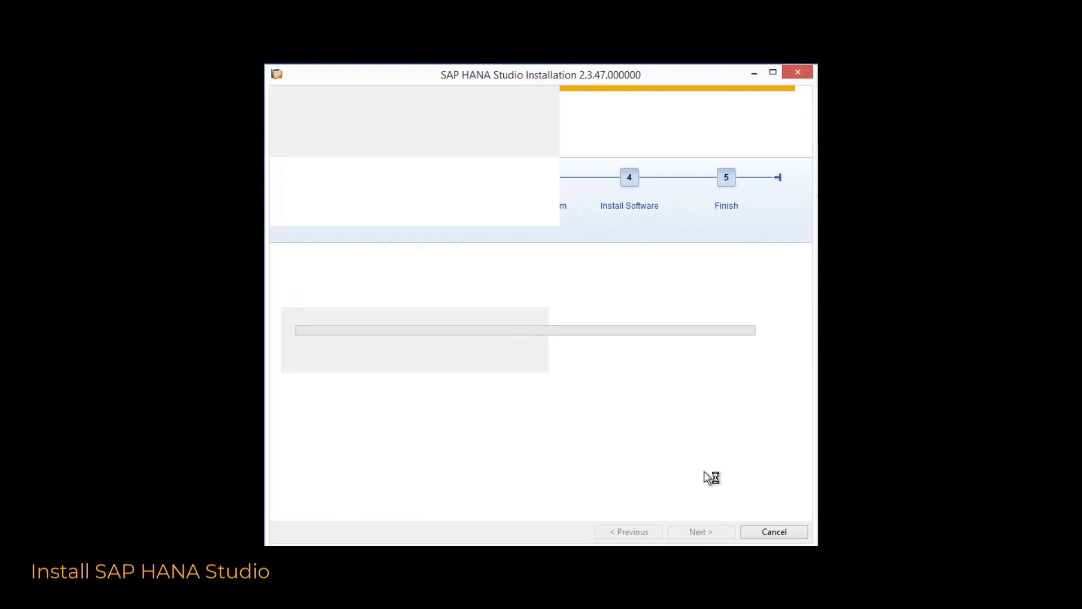
{"action": "left_click", "coordinate": [703, 531]}
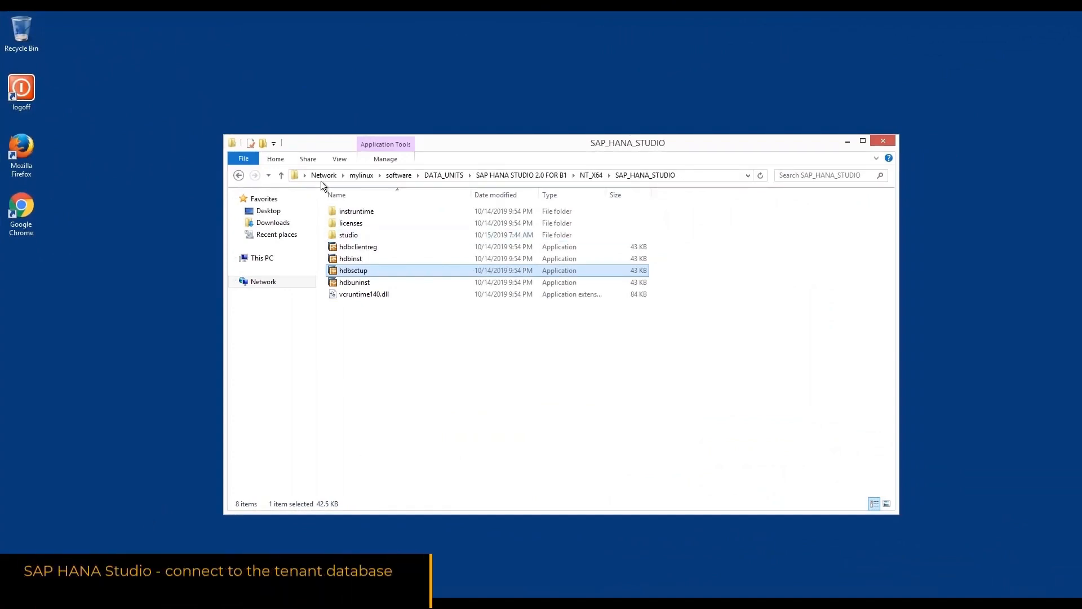
Run hdbstudio.exe from C:\Program Files\sap\hdbstudio and decline the Secure Storage password hint
{"action": "left_click", "coordinate": [285, 257]}
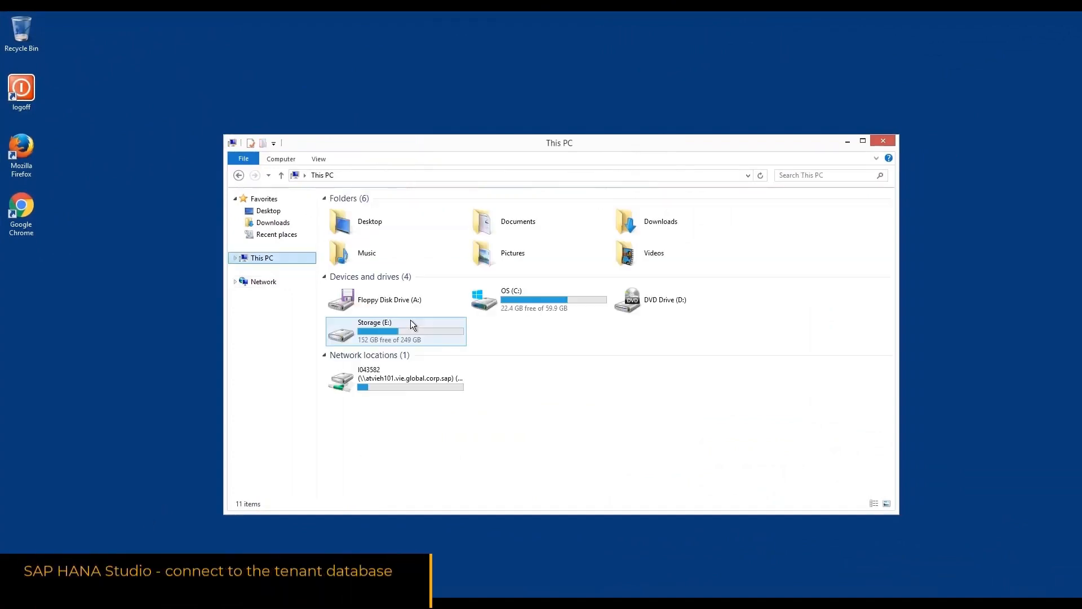
{"action": "double_click", "coordinate": [543, 302]}
{"action": "double_click", "coordinate": [369, 272]}
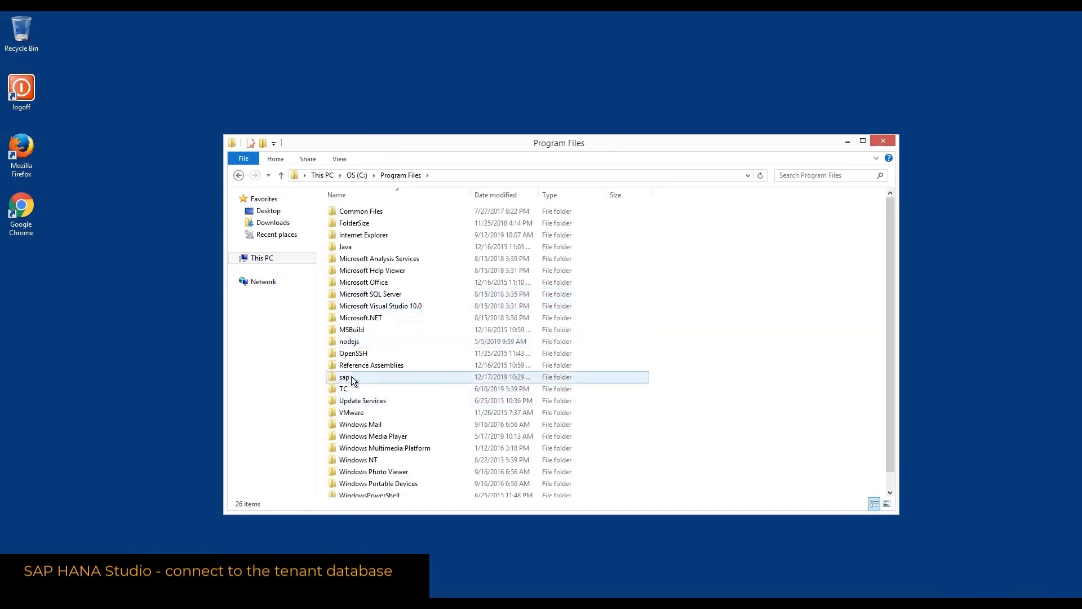
{"action": "double_click", "coordinate": [350, 376]}
{"action": "left_click", "coordinate": [361, 239]}
{"action": "double_click", "coordinate": [361, 239]}
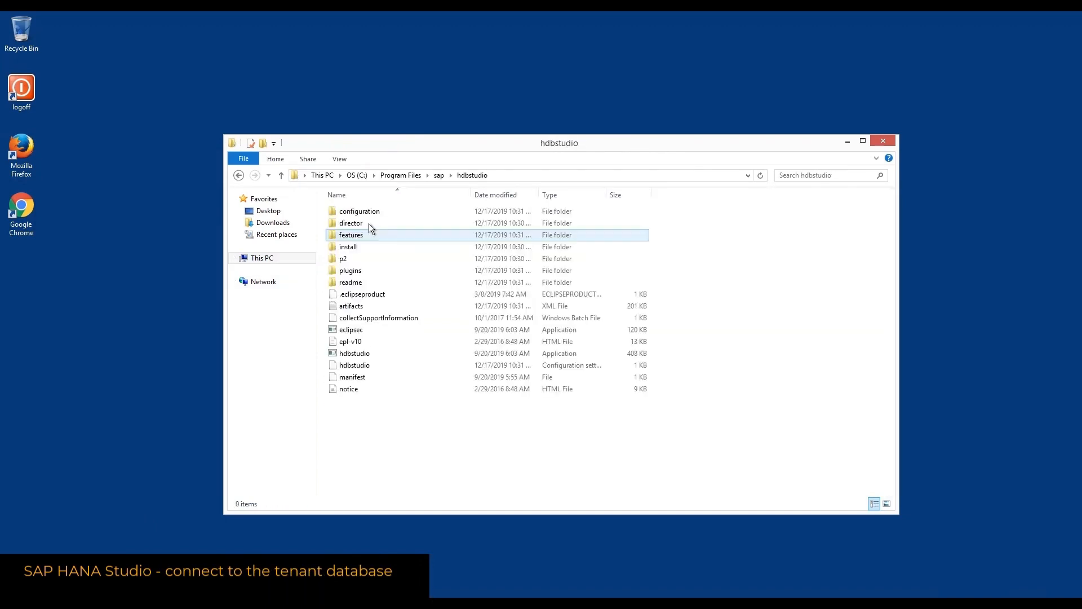
{"action": "left_click", "coordinate": [363, 353]}
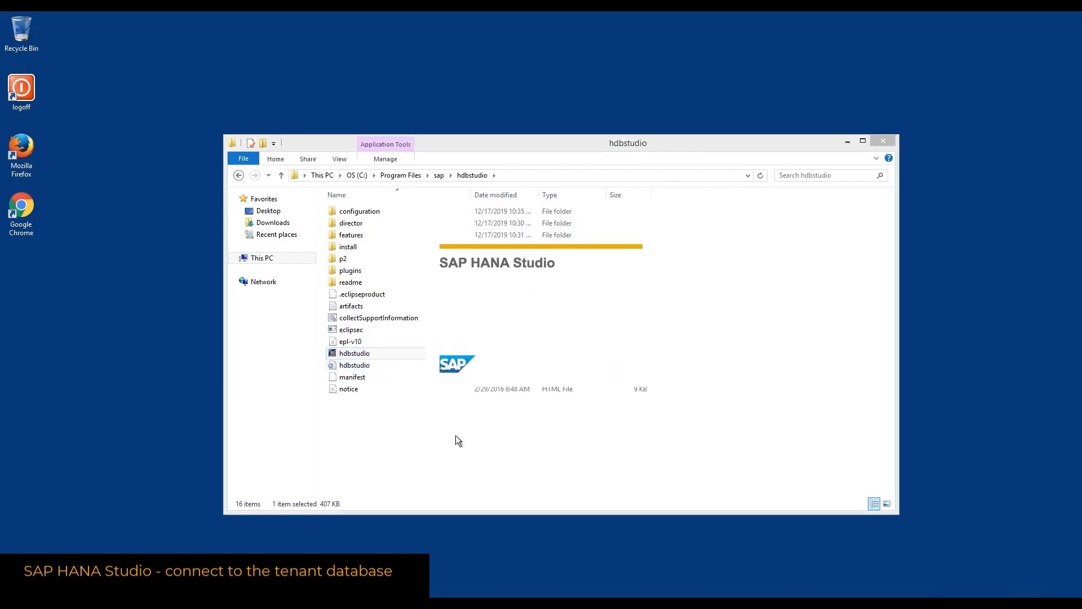
{"action": "left_click", "coordinate": [848, 141]}
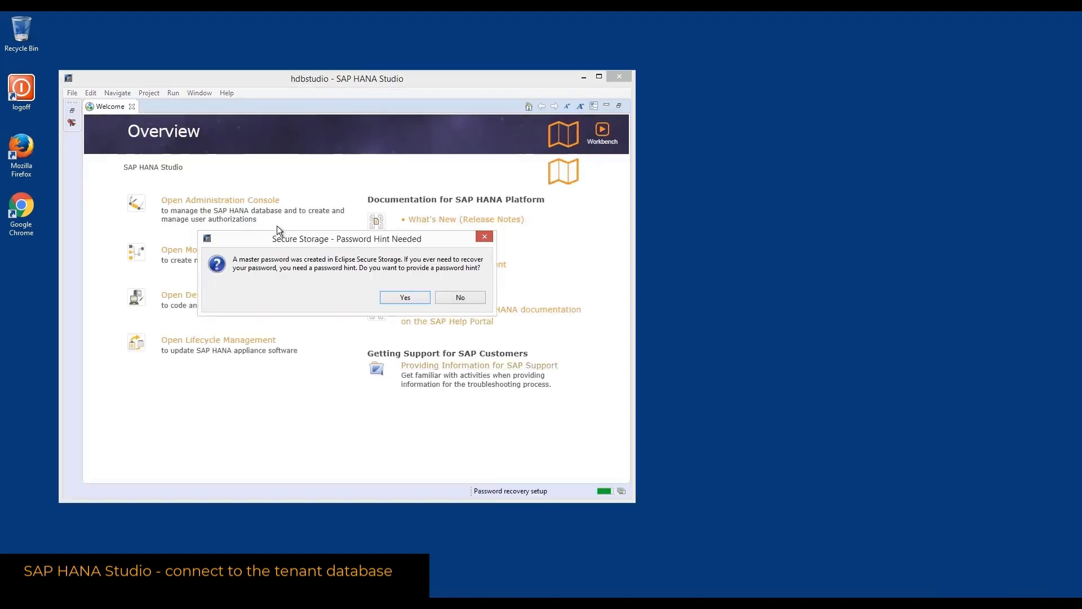
{"action": "left_click", "coordinate": [461, 297]}
Add a system: host mylinux:30015, instance 00, multiple containers tenant HDB, description mylinux
{"action": "left_click", "coordinate": [231, 200]}
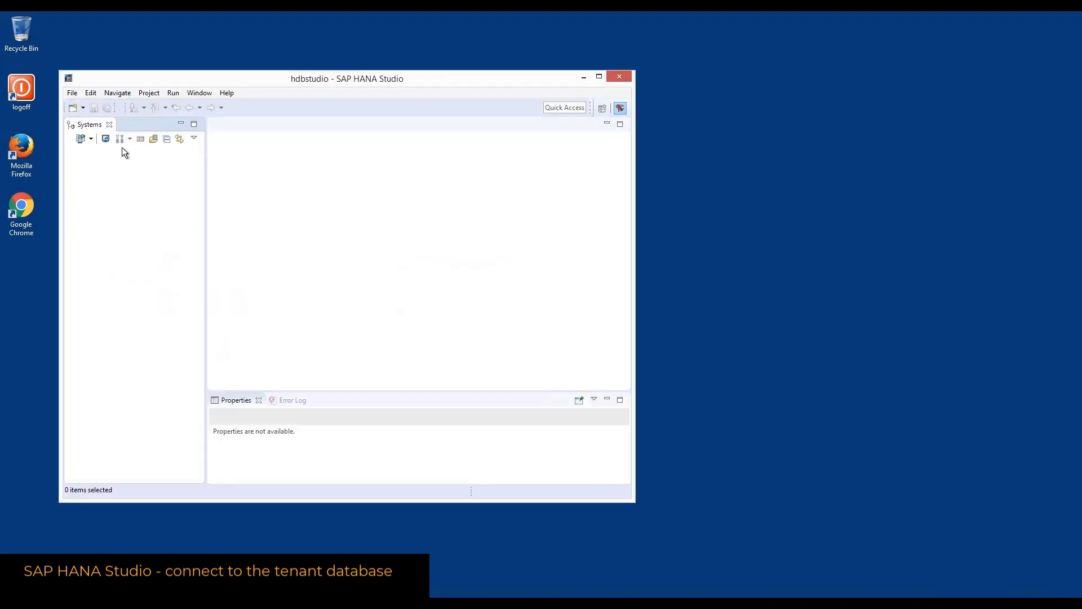
{"action": "left_click", "coordinate": [91, 139]}
{"action": "left_click", "coordinate": [99, 153]}
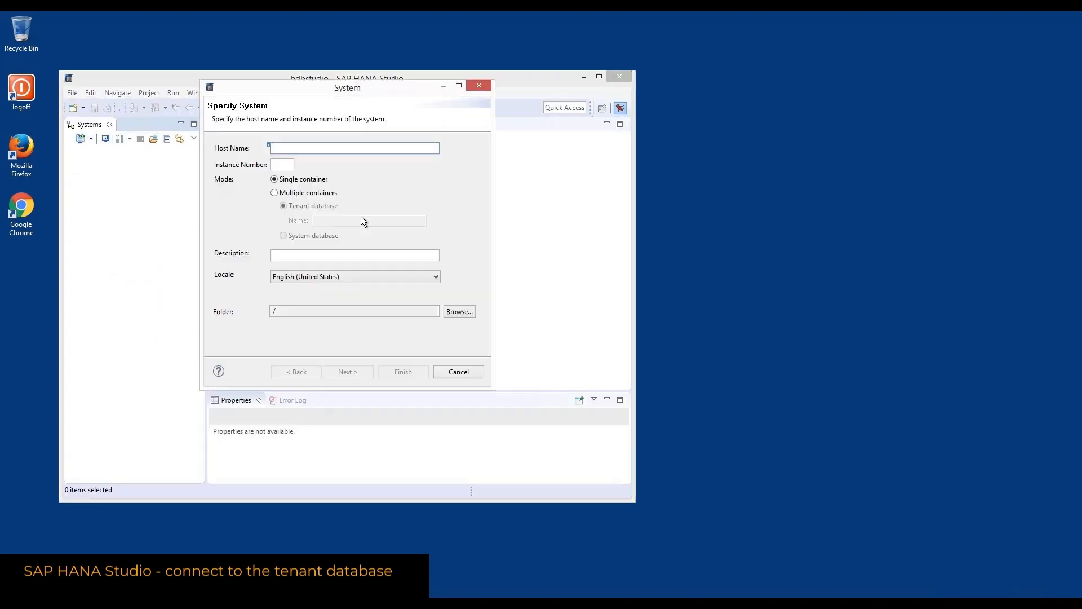
{"action": "type", "text": "mylinux"}
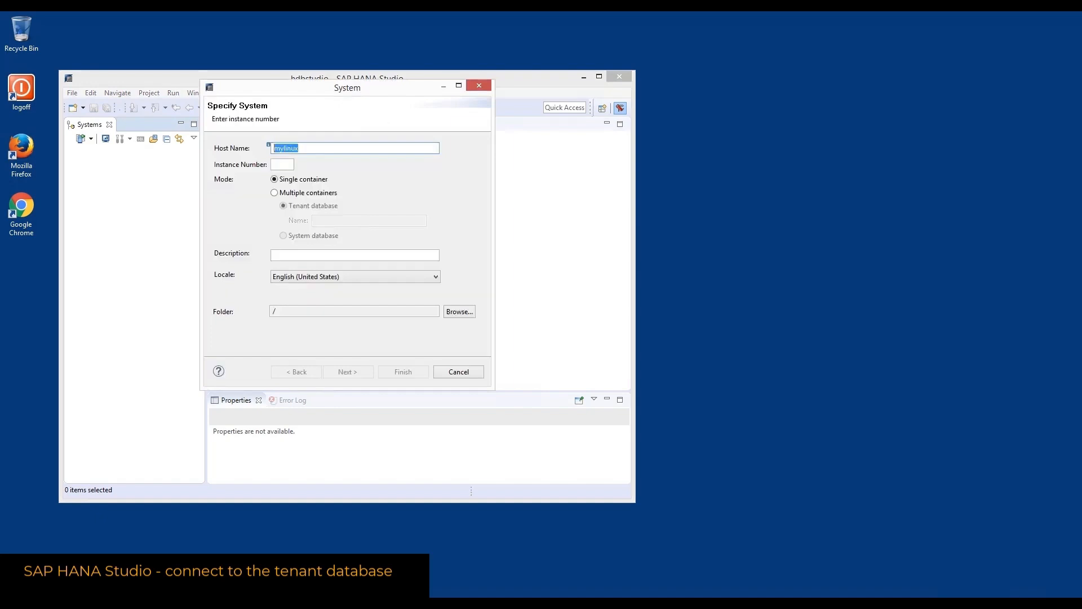
{"action": "key", "text": "Tab"}
{"action": "type", "text": "0"}
{"action": "left_click", "coordinate": [313, 193]}
{"action": "left_click", "coordinate": [329, 221]}
{"action": "type", "text": "HDB"}
{"action": "left_click", "coordinate": [350, 255]}
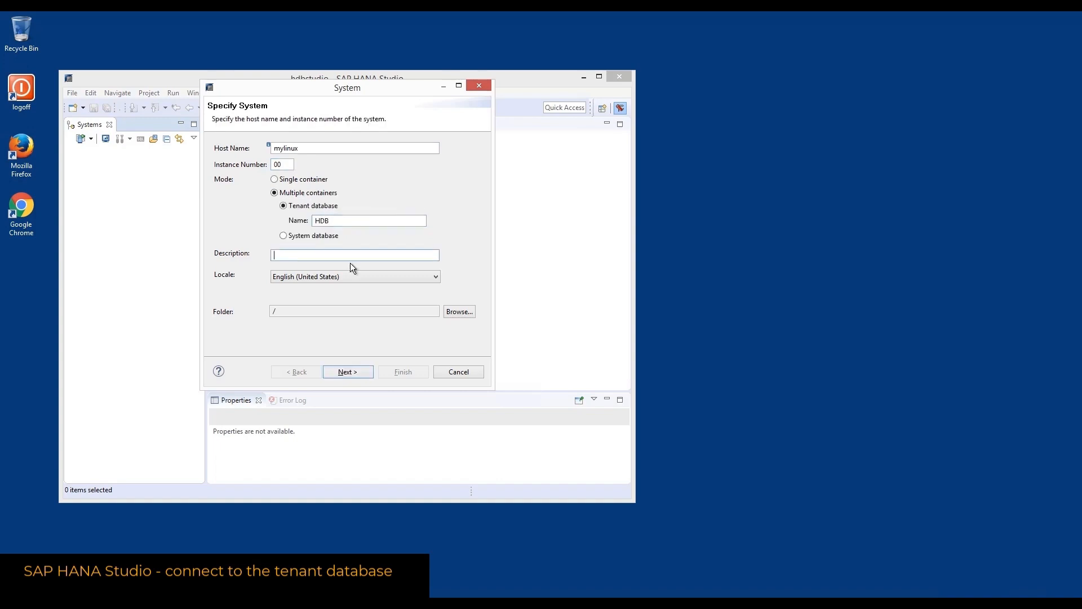
{"action": "left_click", "coordinate": [311, 150]}
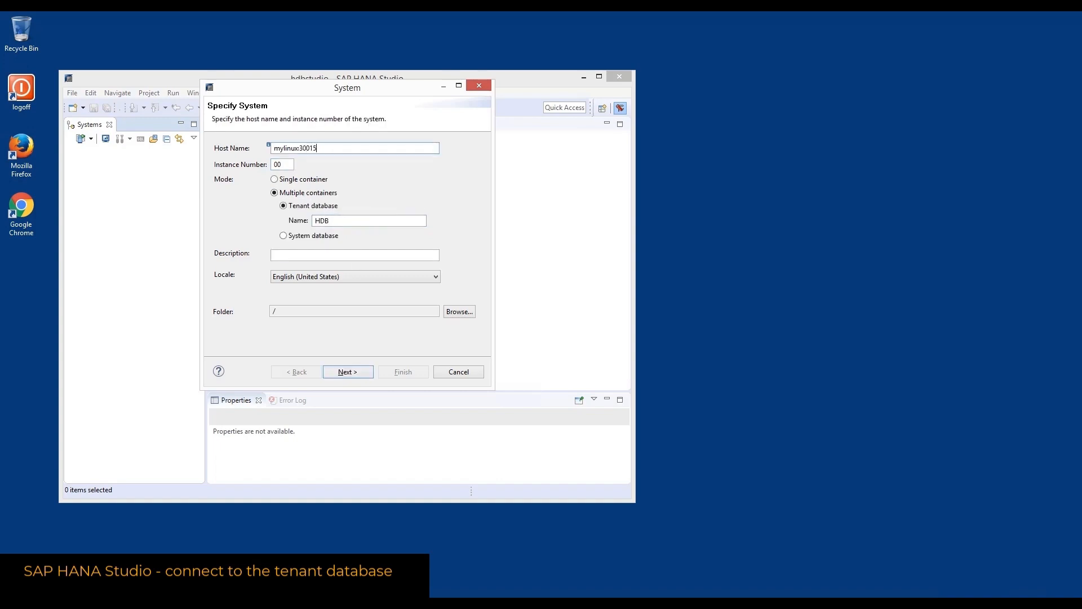
{"action": "left_click", "coordinate": [291, 256]}
{"action": "type", "text": "mylinux"}
Connect as user SYSTEM with its password and maximize the studio window
{"action": "left_click", "coordinate": [357, 371]}
{"action": "key", "text": "Tab"}
{"action": "left_click", "coordinate": [403, 371]}
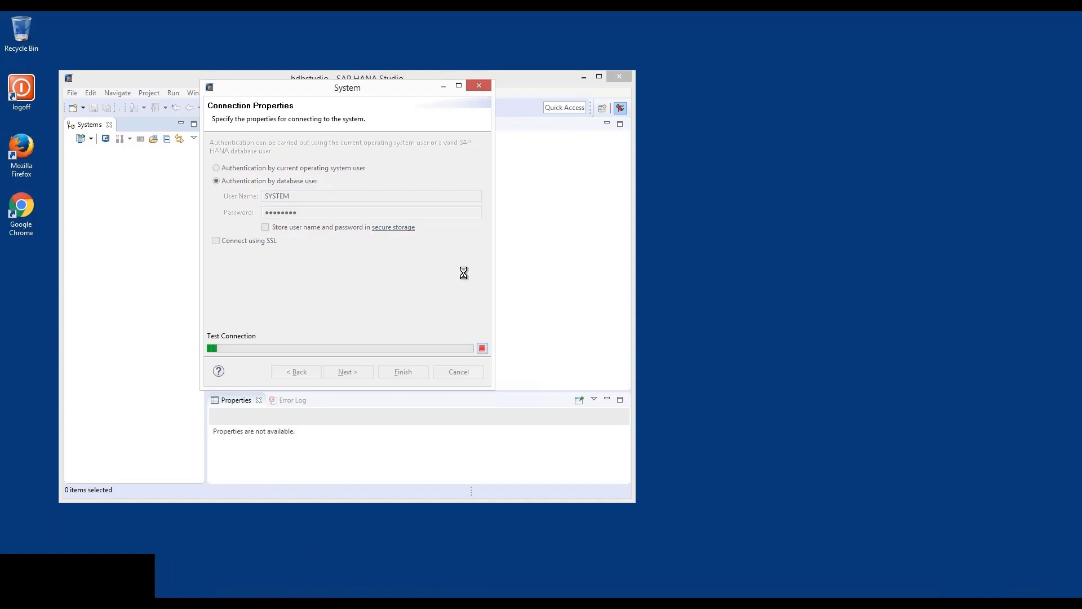
{"action": "left_click", "coordinate": [599, 76]}
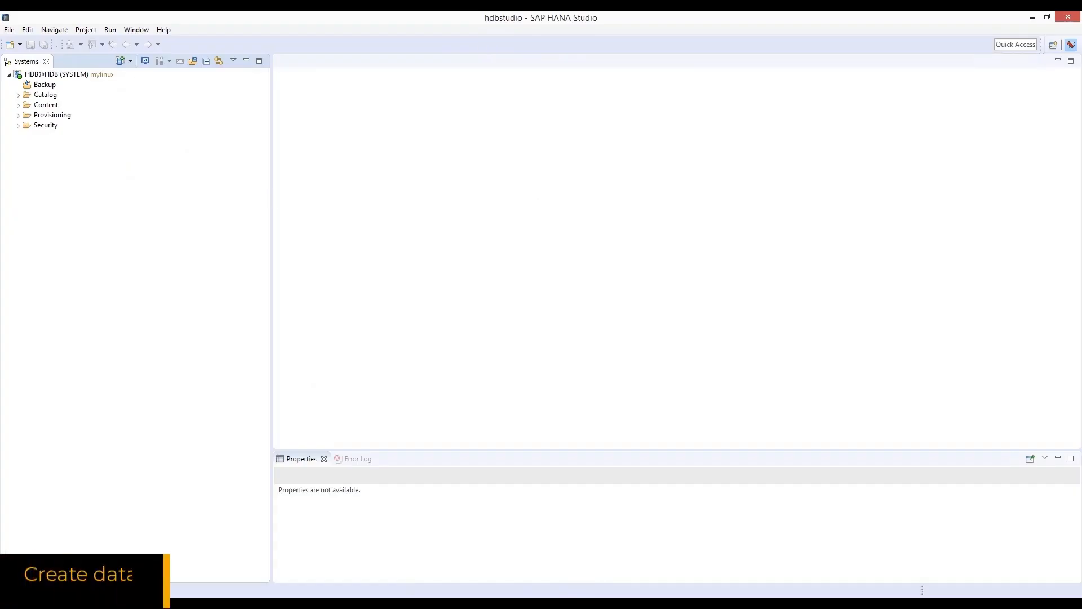
Expand Security > Users and choose New User from the Users context menu
{"action": "left_click", "coordinate": [18, 125]}
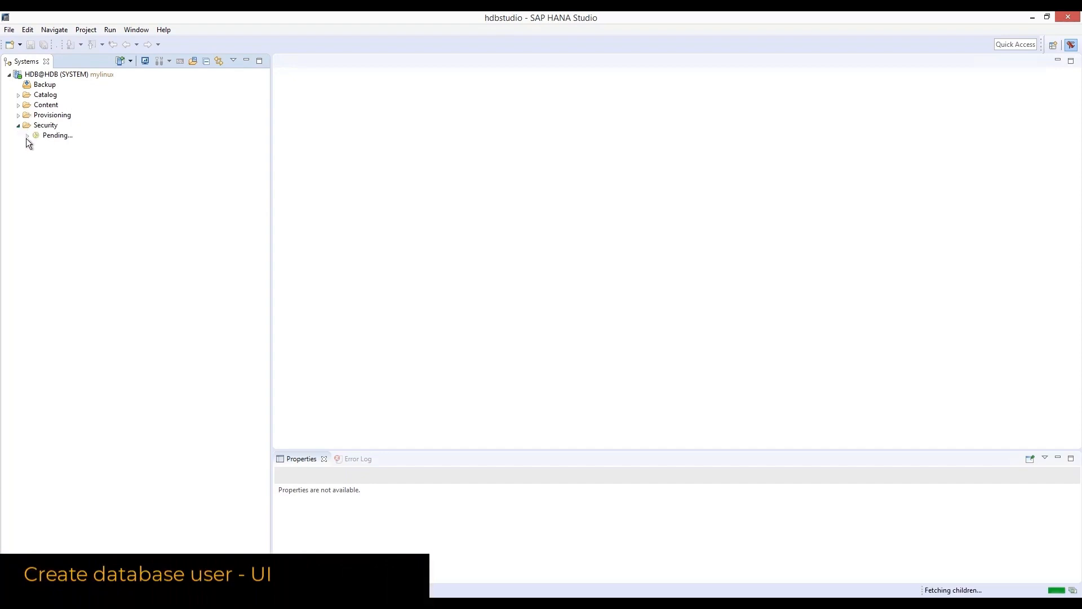
{"action": "left_click", "coordinate": [31, 145]}
{"action": "left_click", "coordinate": [29, 146]}
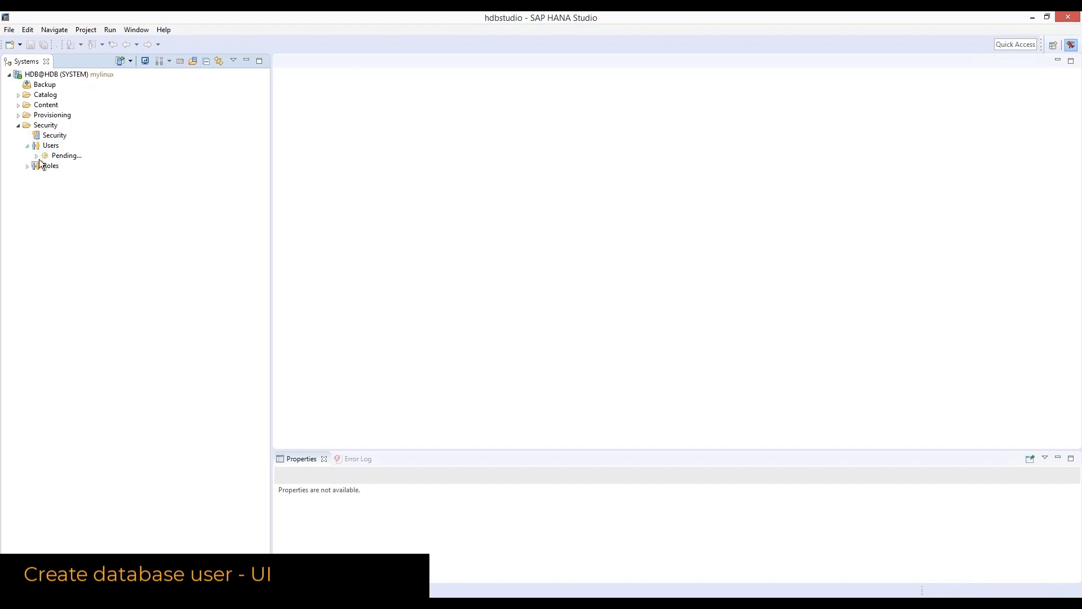
{"action": "left_click", "coordinate": [53, 145]}
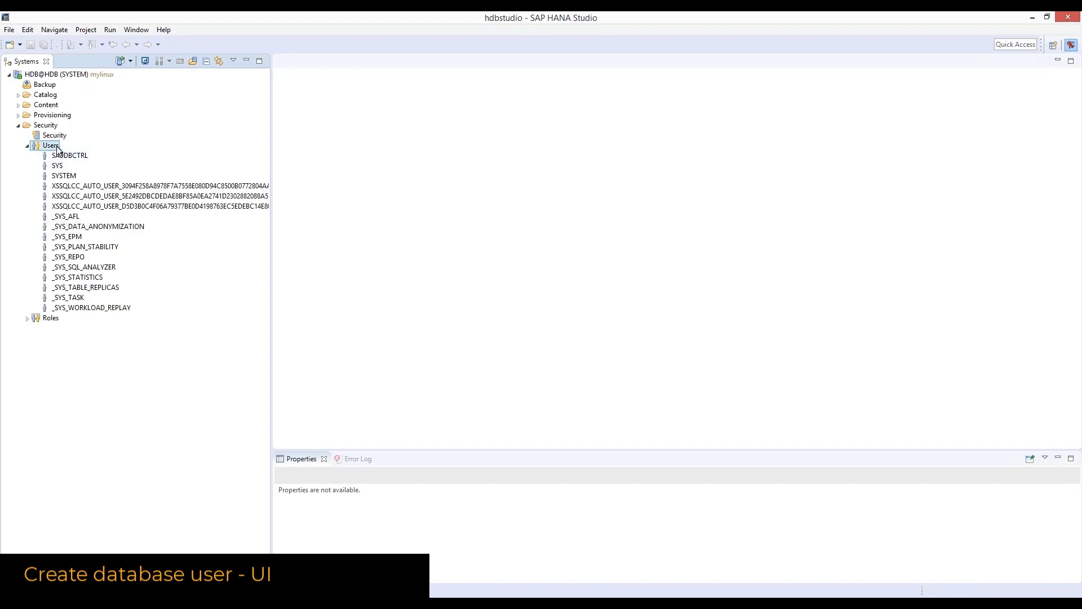
{"action": "right_click", "coordinate": [57, 150]}
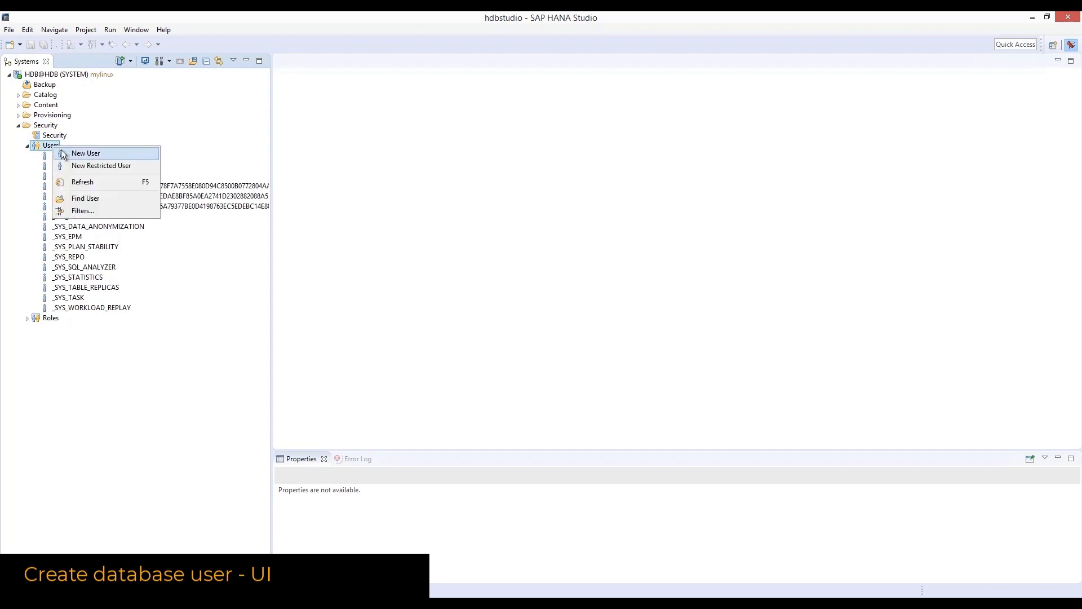
{"action": "left_click", "coordinate": [86, 153]}
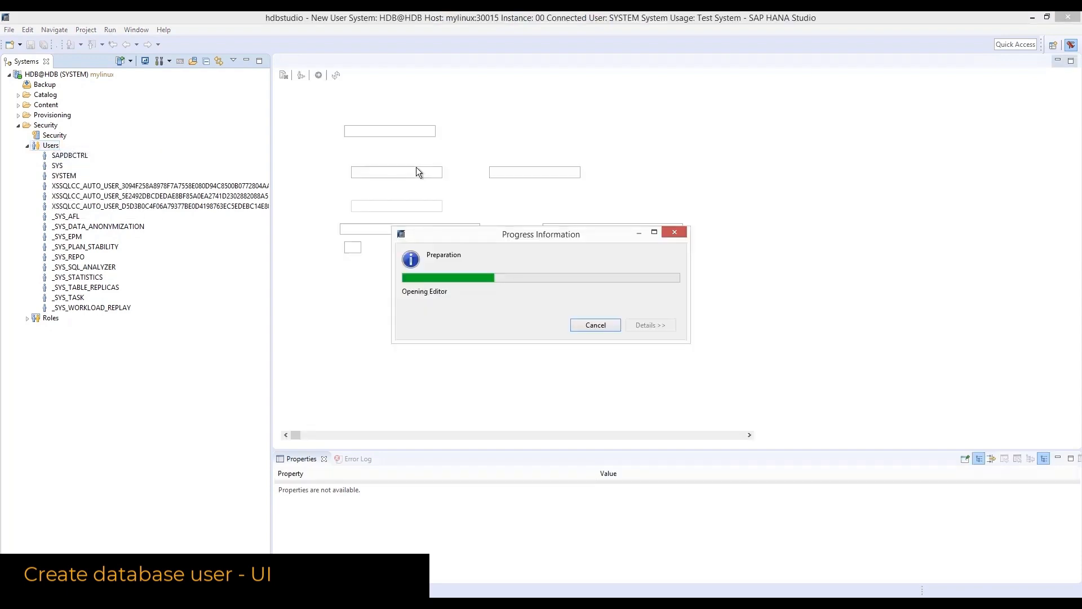
Name the user B1ADMINTEST and enter and confirm its password
{"action": "type", "text": "B1ADMINTEST"}
{"action": "left_click", "coordinate": [371, 173]}
{"action": "type", "text": "****"}
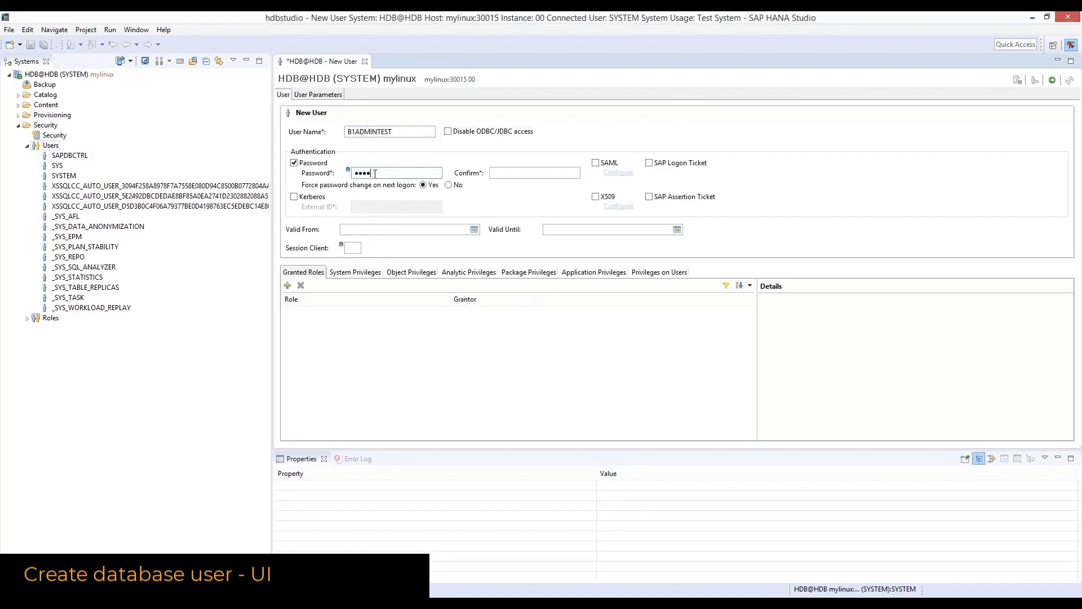
{"action": "key", "text": "Tab"}
{"action": "type", "text": "**"}
Grant B1ADMINTEST the PUBLIC, CONTENT_ADMIN and AFLPM_CREATOR_ERASER_EXECUTE roles
{"action": "left_click", "coordinate": [287, 285]}
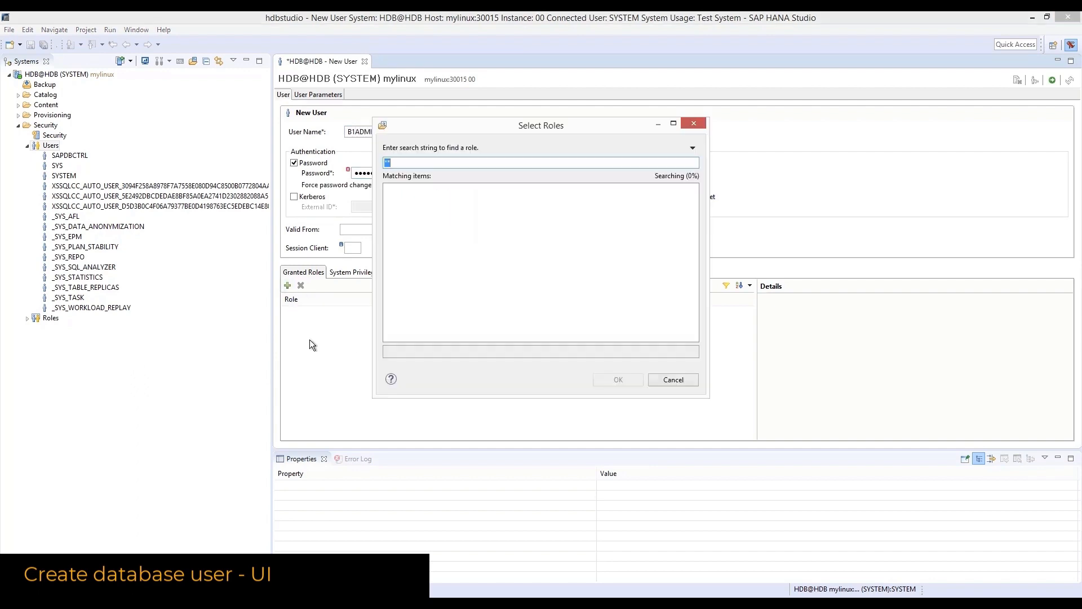
{"action": "type", "text": "PUBLIC"}
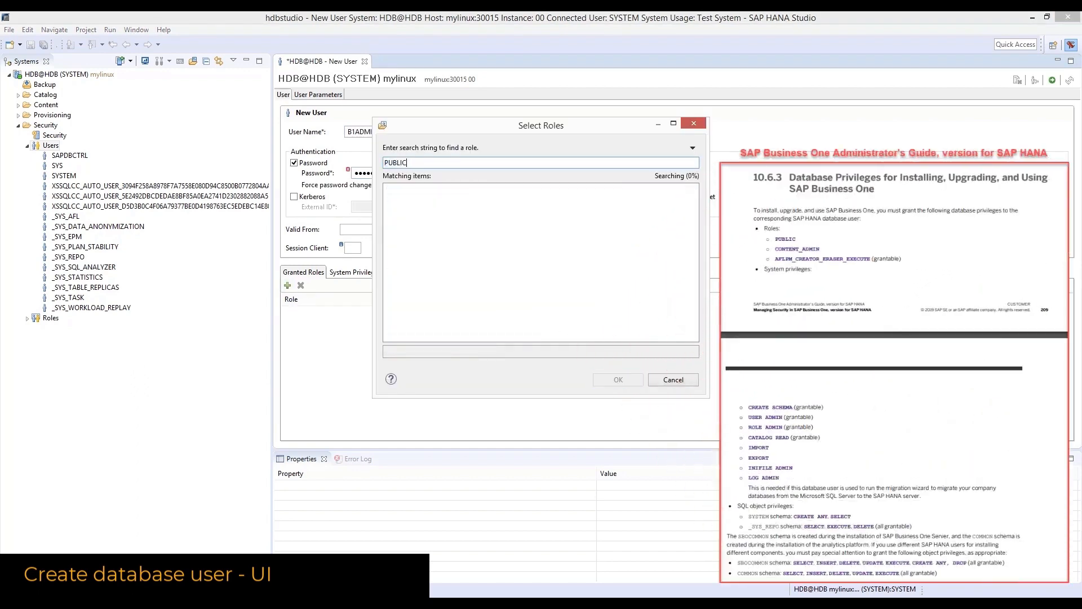
{"action": "key", "text": "Return"}
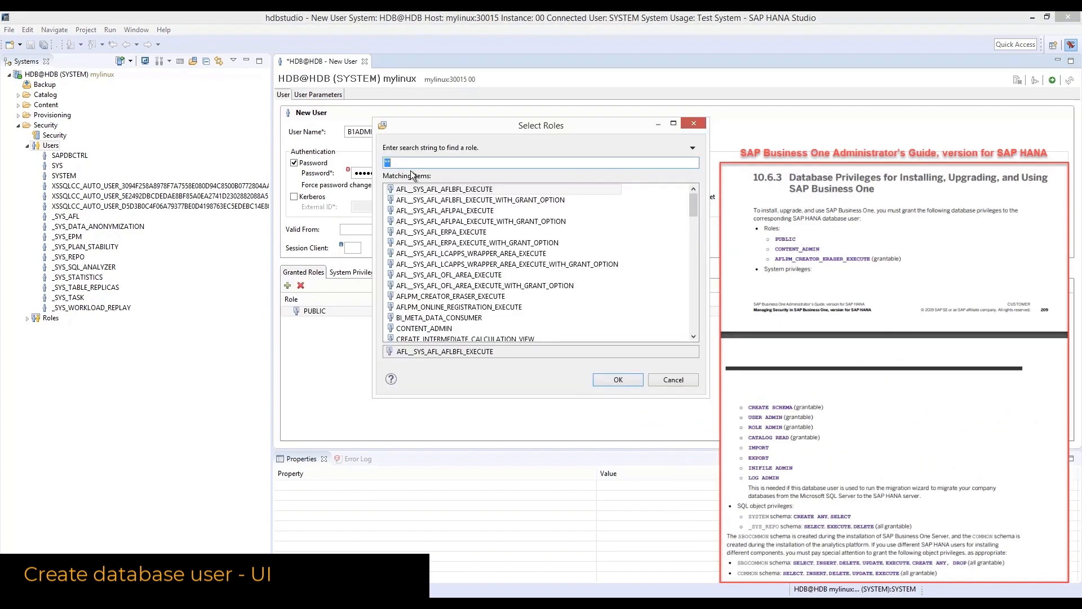
{"action": "type", "text": "CONTE"}
{"action": "double_click", "coordinate": [415, 188]}
{"action": "left_click", "coordinate": [288, 285]}
{"action": "type", "text": "AFLPM"}
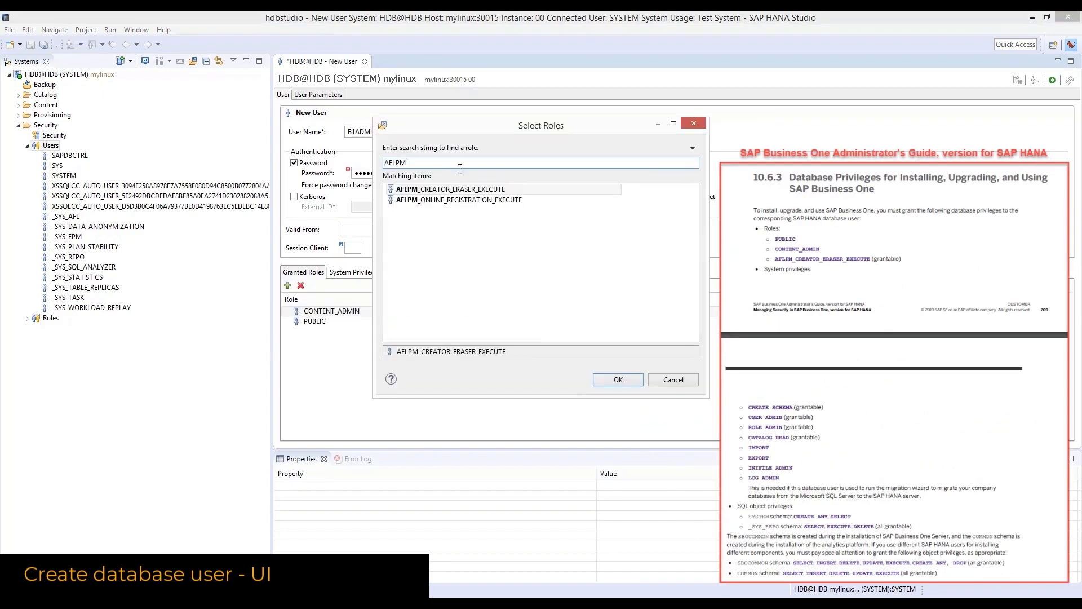
{"action": "double_click", "coordinate": [470, 192]}
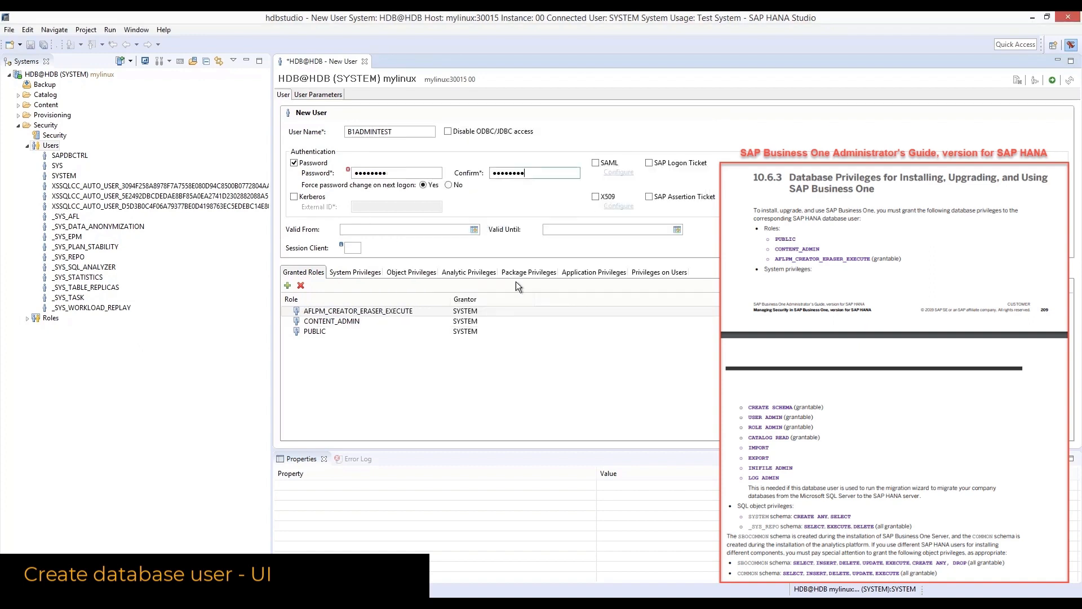
{"action": "left_click", "coordinate": [435, 329]}
{"action": "left_click", "coordinate": [368, 322]}
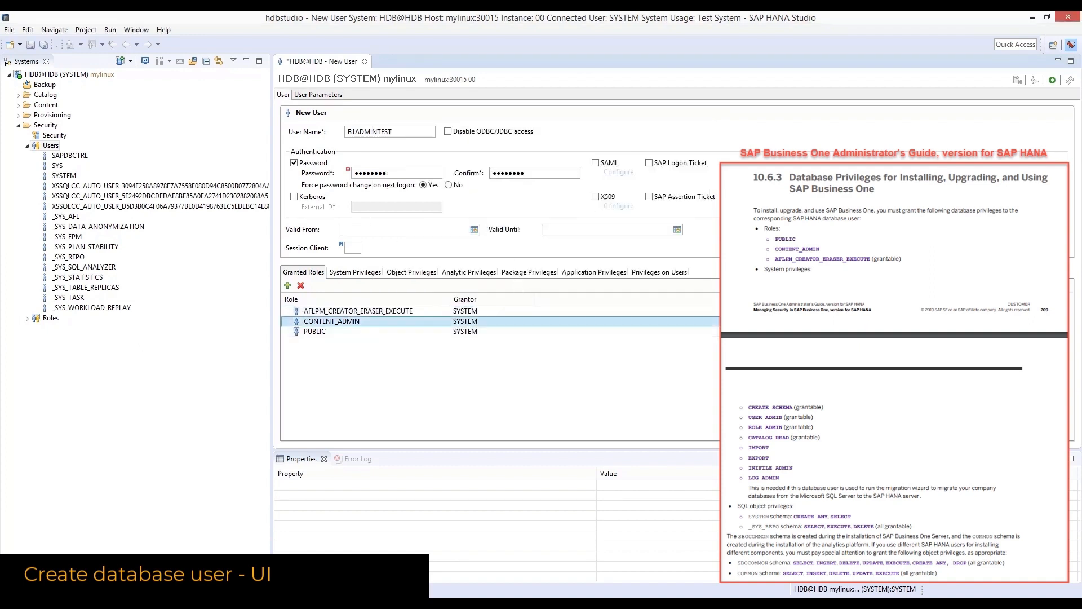
Add the ROLE ADMIN and CATALOG READ system privileges
{"action": "left_click", "coordinate": [352, 272]}
{"action": "left_click", "coordinate": [287, 285]}
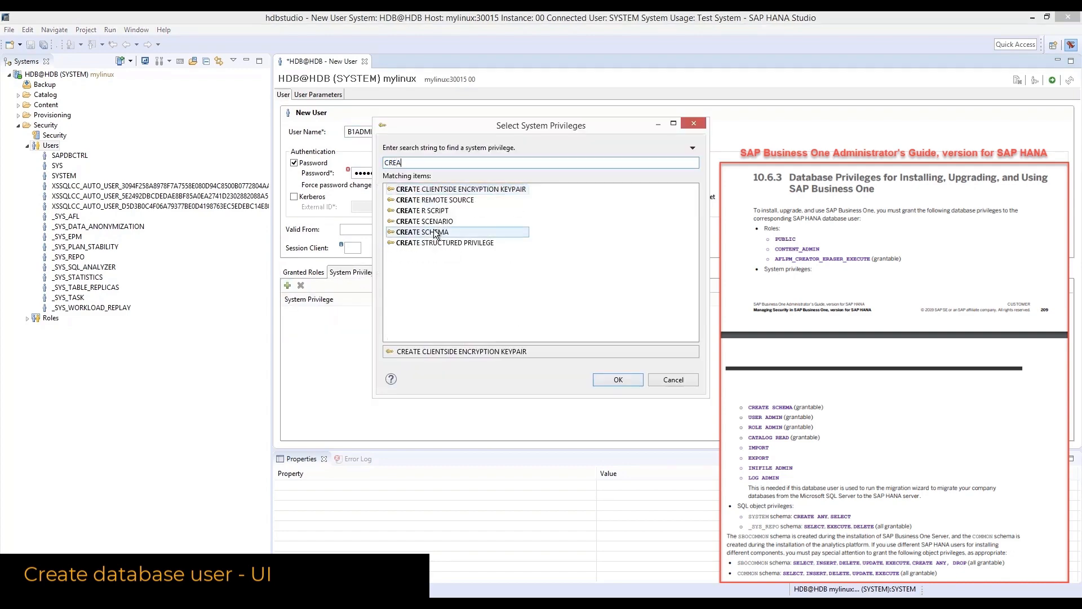
{"action": "type", "text": "CON"}
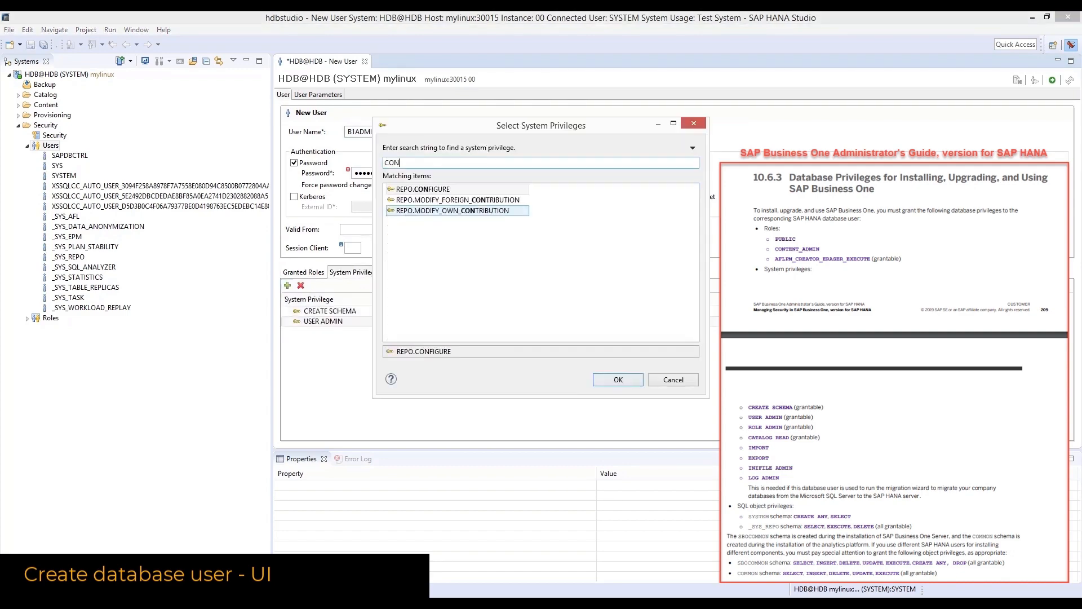
{"action": "key", "text": "BackSpace"}
{"action": "key", "text": "BackSpace"}
{"action": "key", "text": "BackSpace"}
{"action": "type", "text": "ROLE"}
{"action": "double_click", "coordinate": [409, 192]}
{"action": "left_click", "coordinate": [287, 286]}
{"action": "type", "text": "CA"}
{"action": "double_click", "coordinate": [411, 190]}
Add the IMPORT, EXPORT, INIFILE ADMIN and LOG ADMIN system privileges
{"action": "left_click", "coordinate": [287, 286]}
{"action": "type", "text": "IMPOR"}
{"action": "double_click", "coordinate": [415, 190]}
{"action": "left_click", "coordinate": [288, 286]}
{"action": "type", "text": "EX"}
{"action": "double_click", "coordinate": [414, 190]}
{"action": "left_click", "coordinate": [288, 286]}
{"action": "type", "text": "INI"}
{"action": "double_click", "coordinate": [436, 190]}
{"action": "left_click", "coordinate": [287, 285]}
{"action": "type", "text": "LOG"}
{"action": "double_click", "coordinate": [432, 189]}
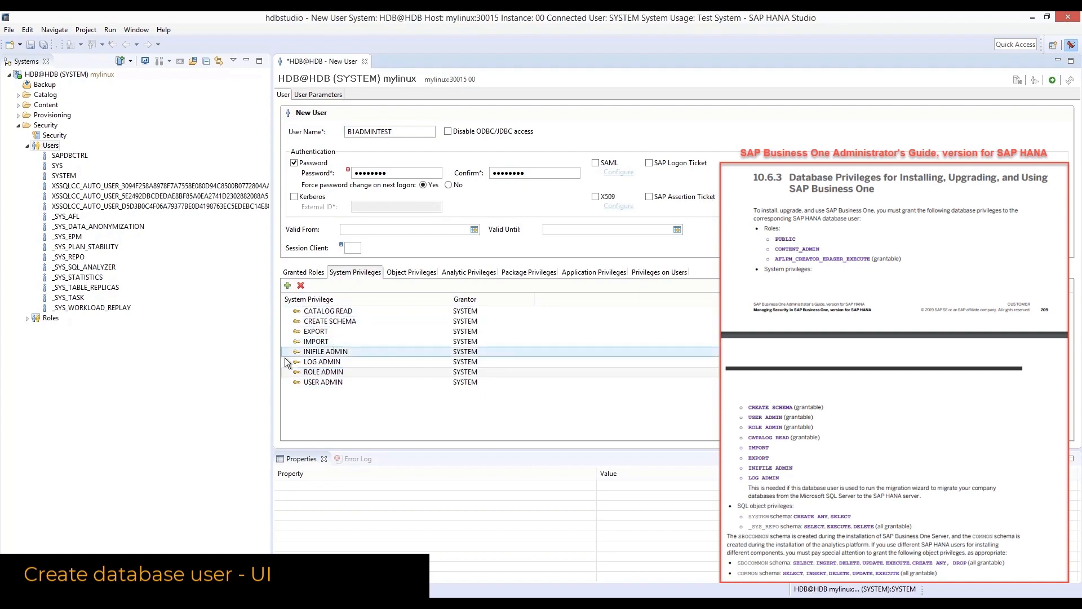
{"action": "left_click", "coordinate": [341, 313]}
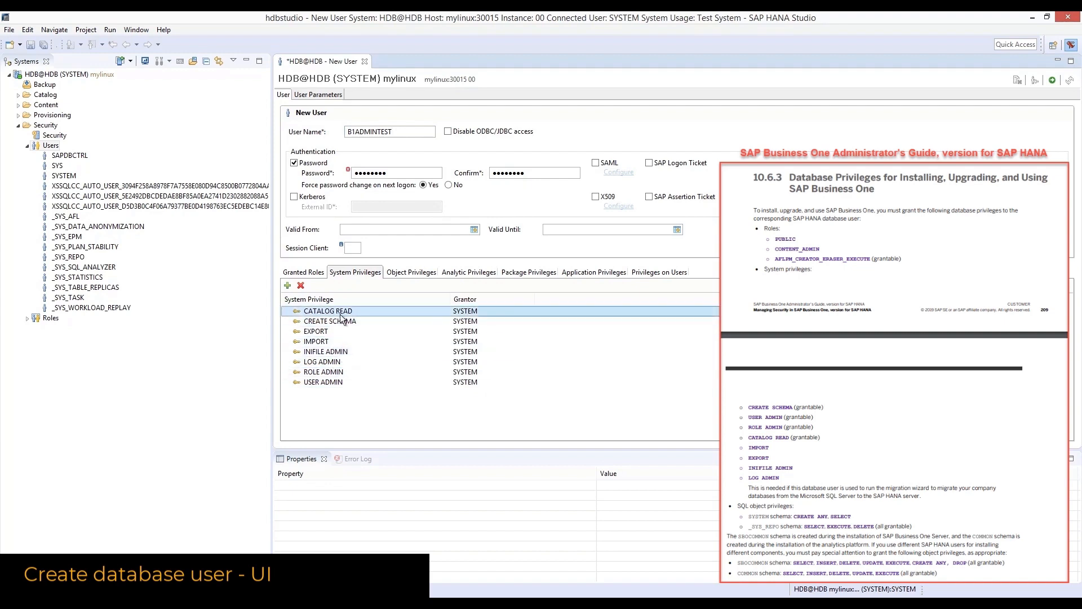
Add the SYSTEM and _SYS_REPO schemas to B1ADMINTEST's object privileges
{"action": "left_click", "coordinate": [408, 273]}
{"action": "left_click", "coordinate": [288, 286]}
{"action": "type", "text": "SYSTEM"}
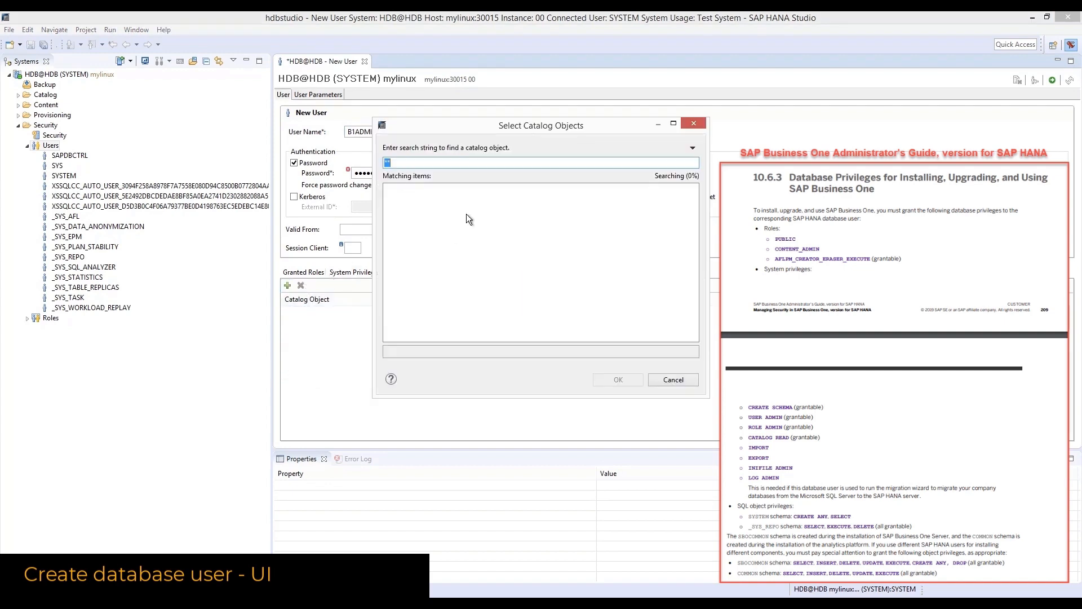
{"action": "double_click", "coordinate": [428, 190]}
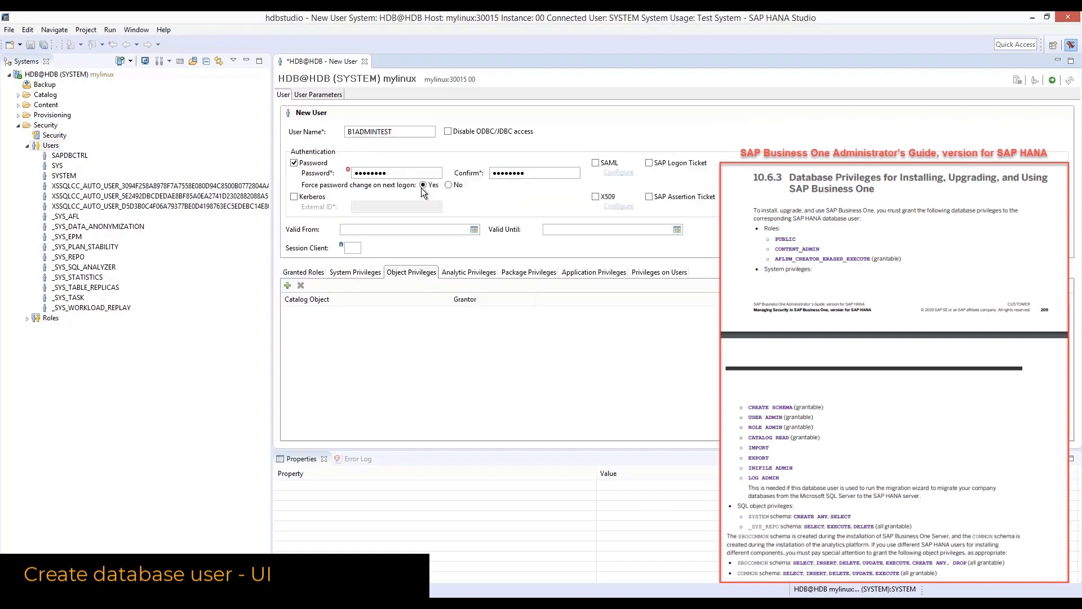
{"action": "left_click", "coordinate": [287, 286]}
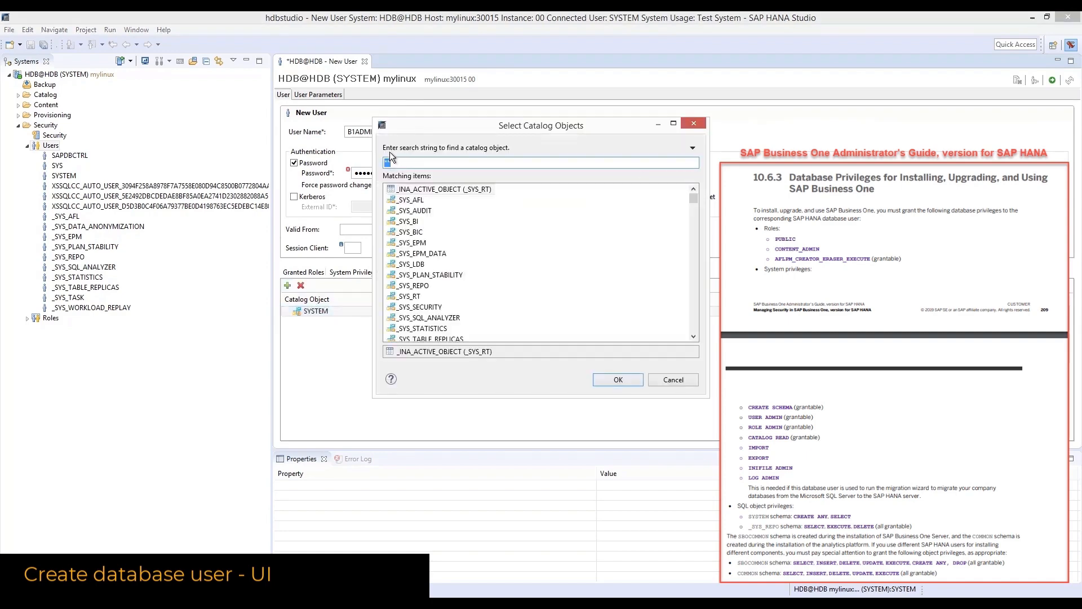
{"action": "type", "text": "-SYS"}
{"action": "key", "text": "BackSpace"}
{"action": "key", "text": "BackSpace"}
{"action": "key", "text": "BackSpace"}
{"action": "key", "text": "BackSpace"}
{"action": "type", "text": "_SYS_"}
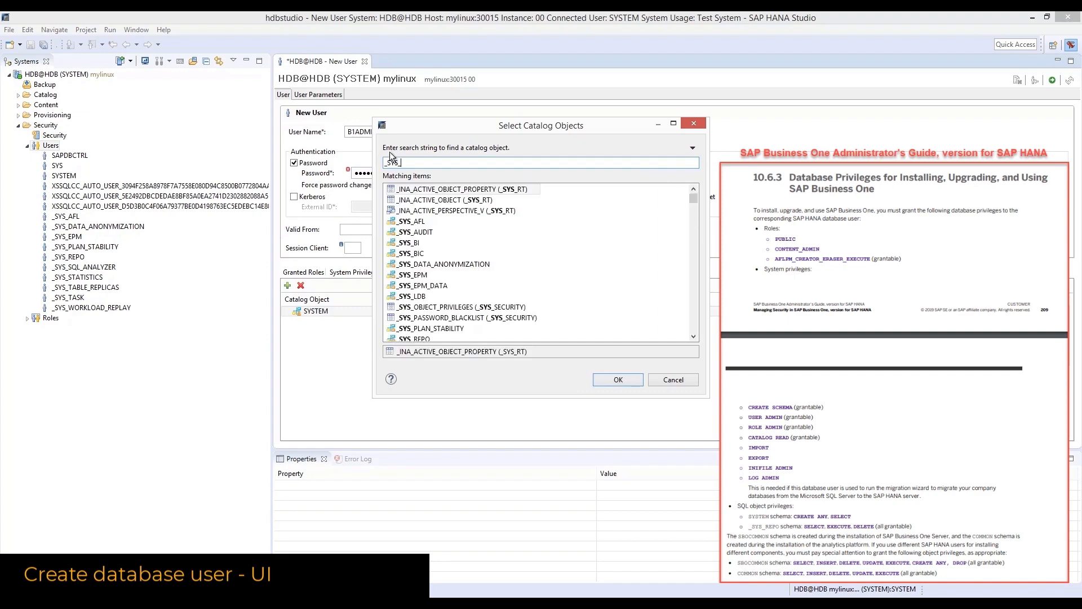
{"action": "type", "text": "REPO"}
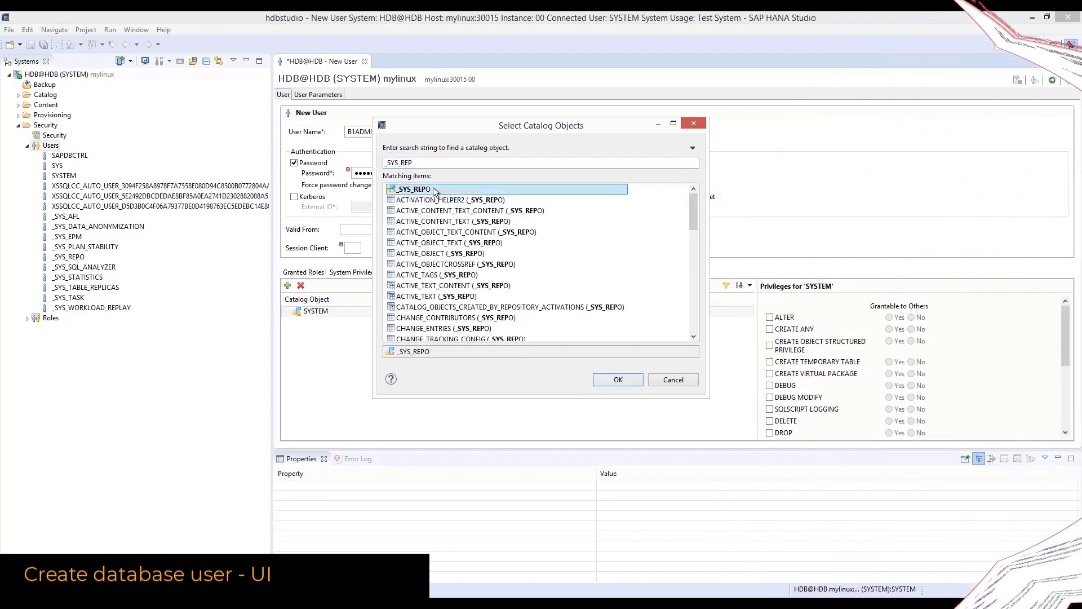
{"action": "double_click", "coordinate": [433, 190]}
Grant SELECT on SYSTEM and grantable DELETE, EXECUTE, SELECT on _SYS_REPO, then deploy the user
{"action": "left_click", "coordinate": [324, 321], "text": "ctrl"}
{"action": "left_click", "coordinate": [324, 321]}
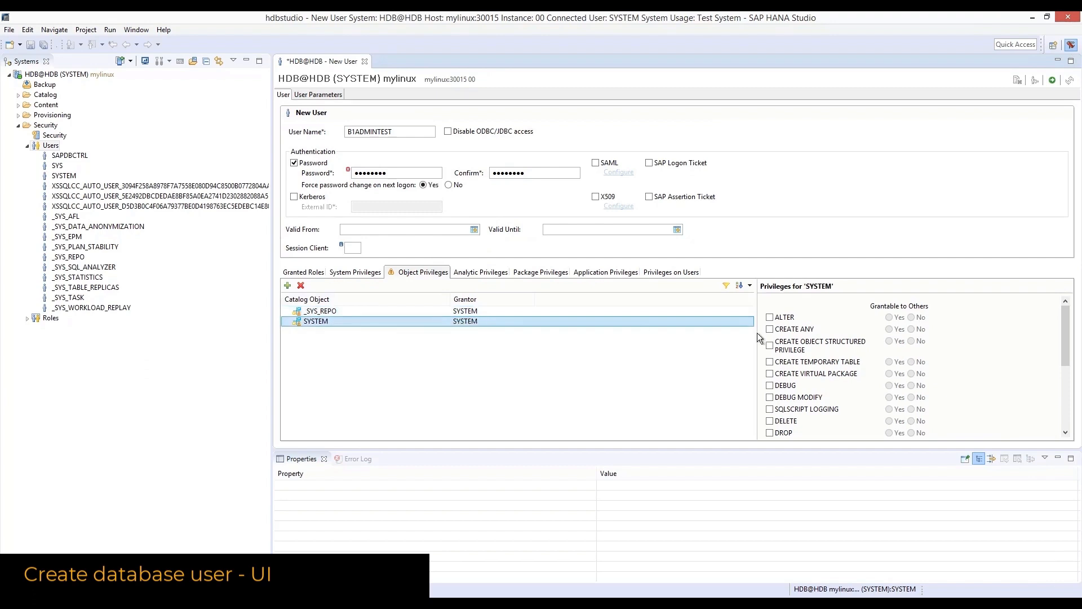
{"action": "scroll", "coordinate": [770, 417], "scroll_direction": "down", "scroll_amount": 2}
{"action": "left_click", "coordinate": [770, 416]}
{"action": "left_click", "coordinate": [337, 311]}
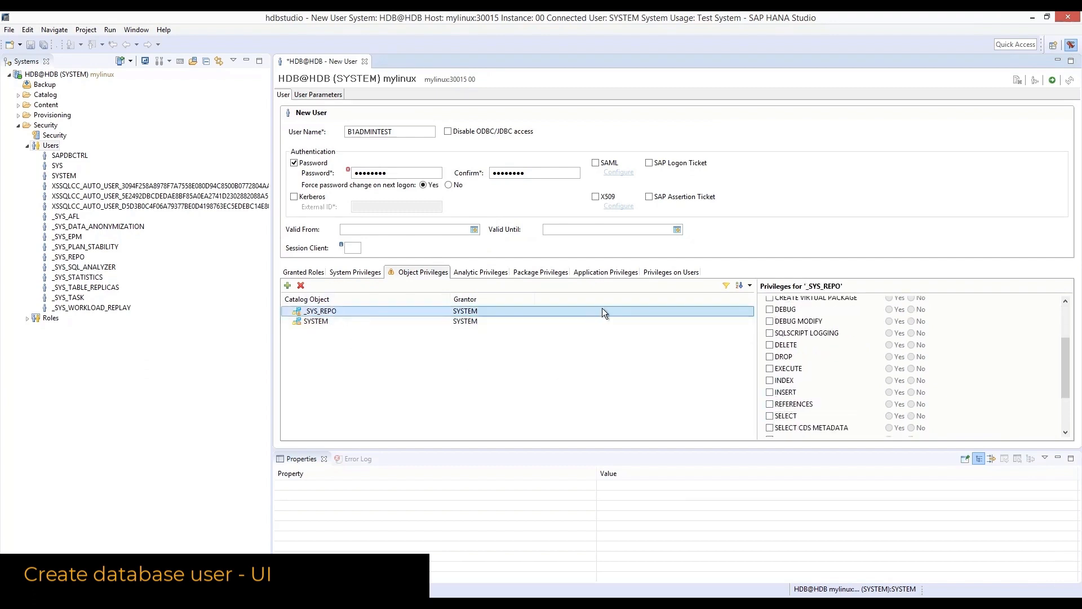
{"action": "left_click", "coordinate": [770, 369]}
{"action": "left_click", "coordinate": [770, 345]}
{"action": "left_click", "coordinate": [770, 416]}
{"action": "left_click", "coordinate": [889, 344]}
{"action": "left_click", "coordinate": [889, 369]}
{"action": "left_click", "coordinate": [889, 416]}
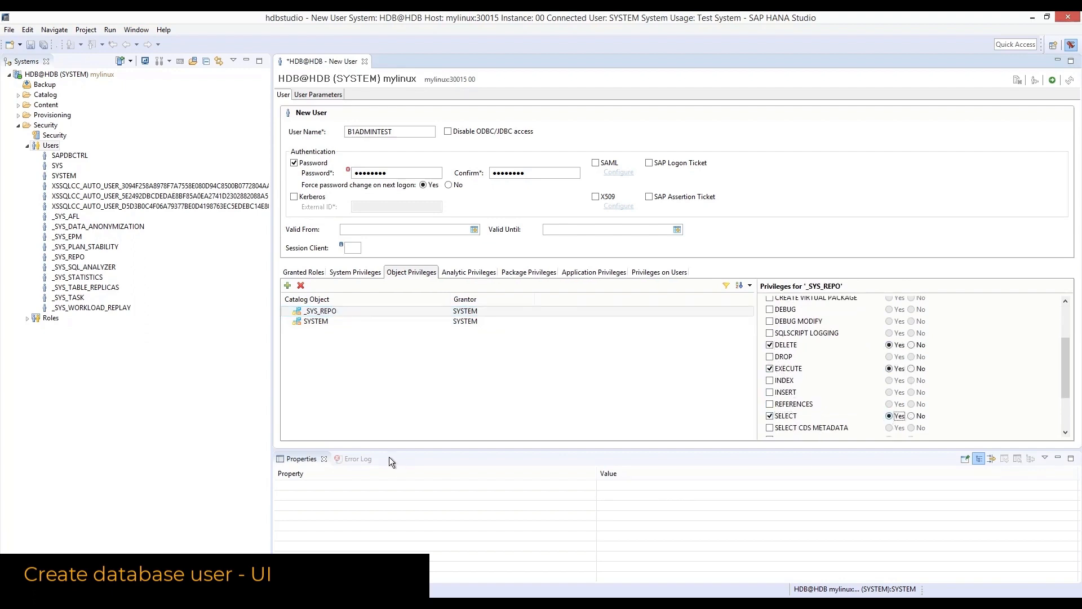
{"action": "left_click", "coordinate": [1052, 80]}
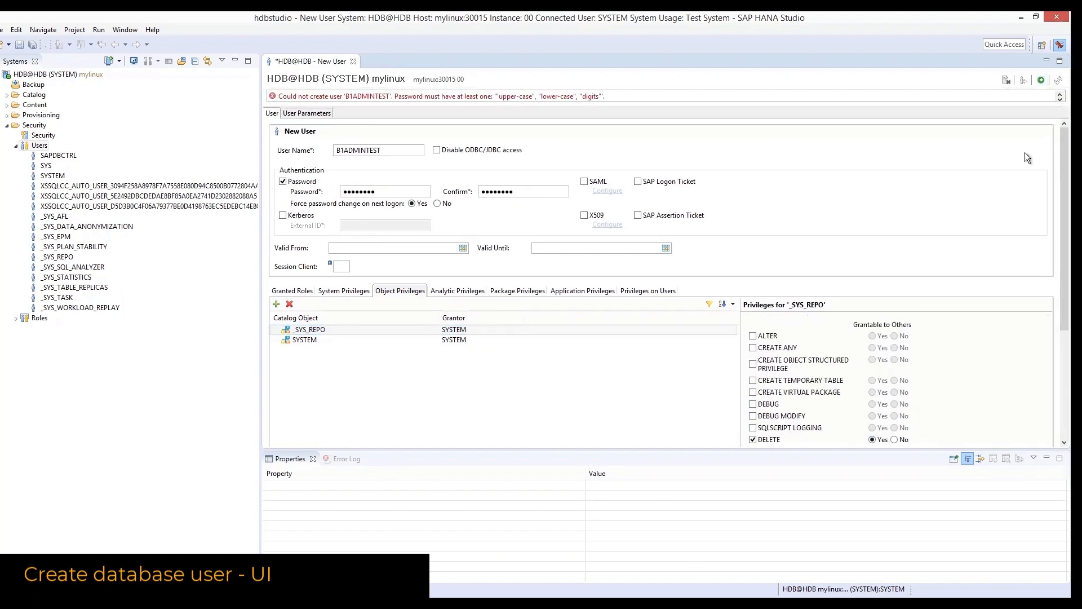
Replace the rejected password with a valid one, confirm it, and create B1ADMINTEST
{"action": "left_click_drag", "start_coordinate": [398, 191], "coordinate": [305, 195]}
{"action": "type", "text": "••••••••"}
{"action": "key", "text": "Tab"}
{"action": "type", "text": "••••••••"}
{"action": "left_click", "coordinate": [1042, 80]}
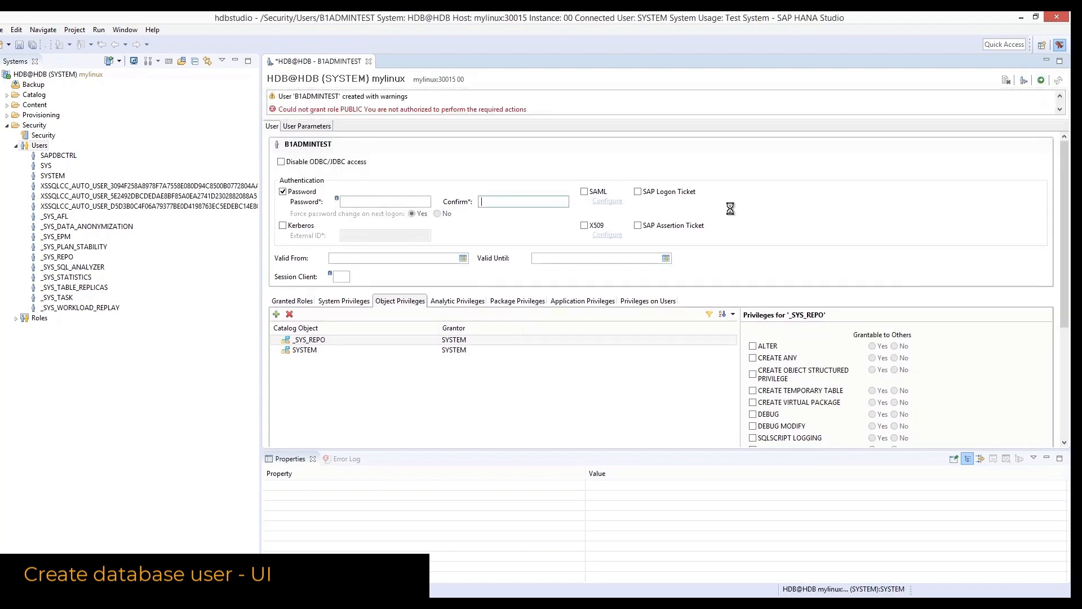
Make the PUBLIC role non-grantable, then remove the PUBLIC (SYSTEM) grant and save
{"action": "left_click", "coordinate": [336, 370]}
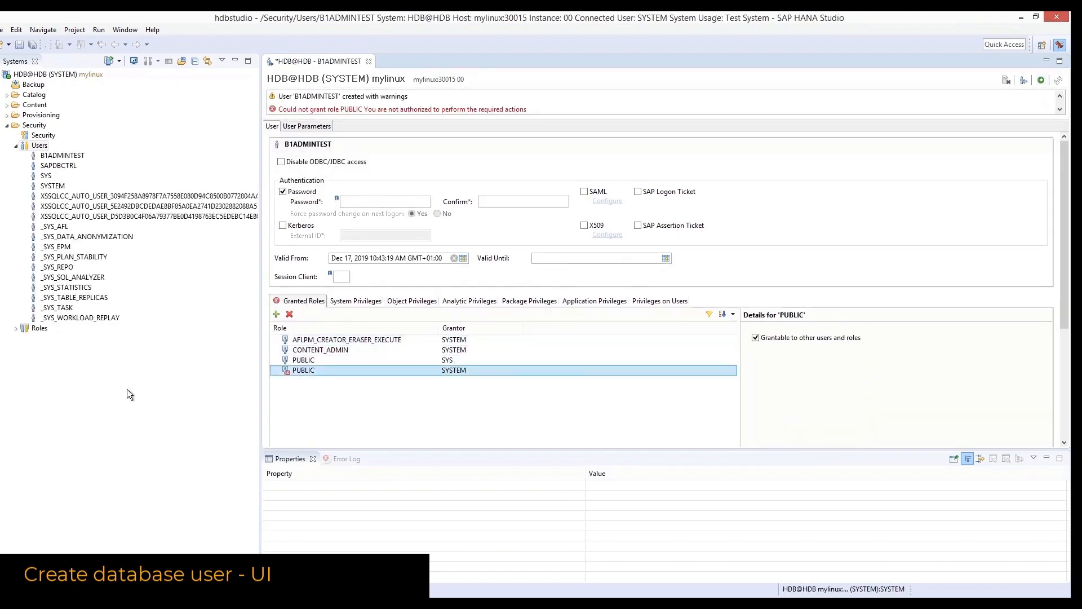
{"action": "left_click", "coordinate": [755, 337]}
{"action": "key", "text": "F8"}
{"action": "right_click", "coordinate": [374, 358]}
{"action": "left_click", "coordinate": [411, 379]}
{"action": "key", "text": "F8"}
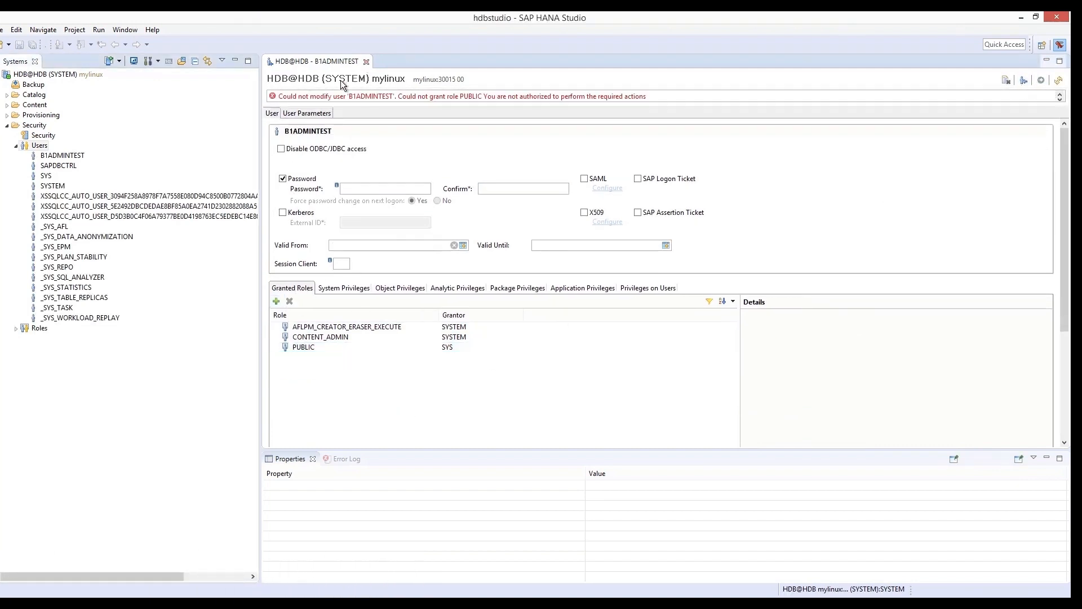
Review the user's system privileges and object privileges on the SYSTEM schema
{"action": "left_click", "coordinate": [344, 269]}
{"action": "left_click", "coordinate": [400, 269]}
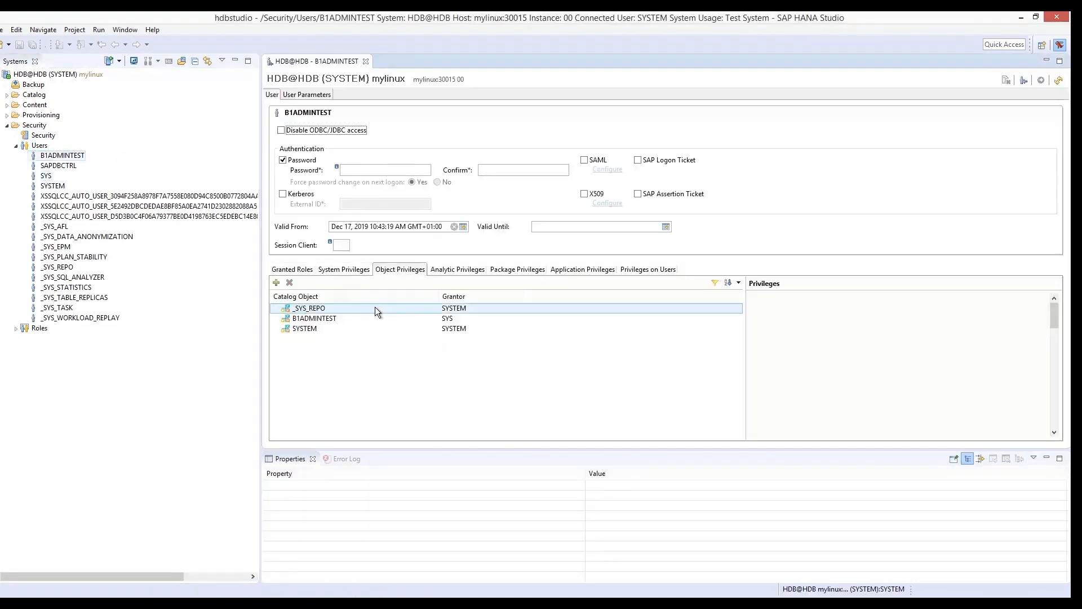
{"action": "left_click", "coordinate": [323, 329]}
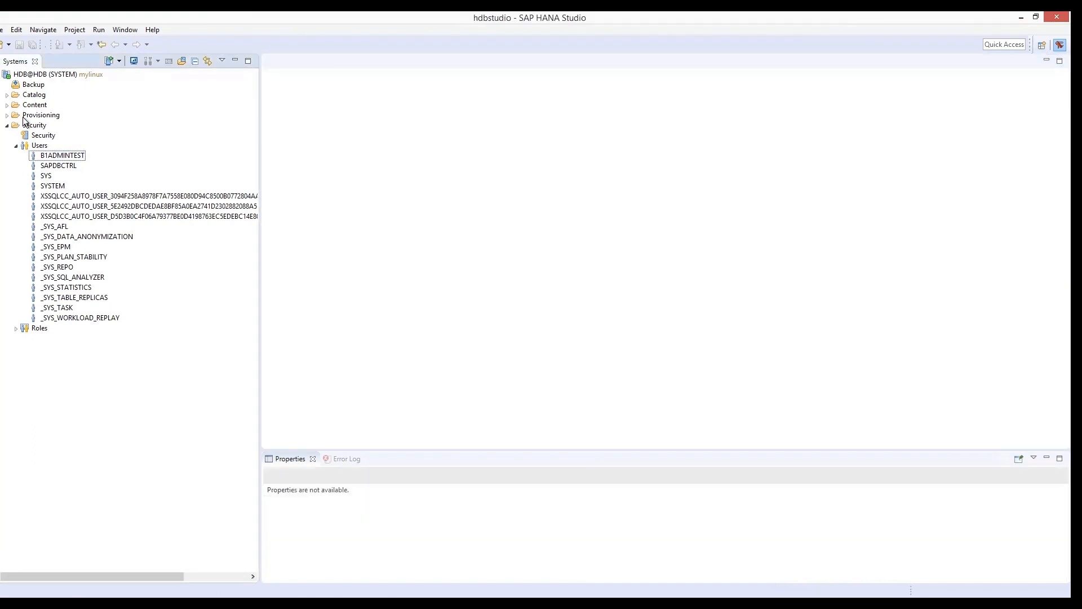
{"action": "right_click", "coordinate": [56, 74]}
Paste the B1ADMIN user-creation script into a new SQL console, tidy it, and execute it
{"action": "left_click", "coordinate": [85, 133]}
{"action": "key", "text": "ctrl+v"}
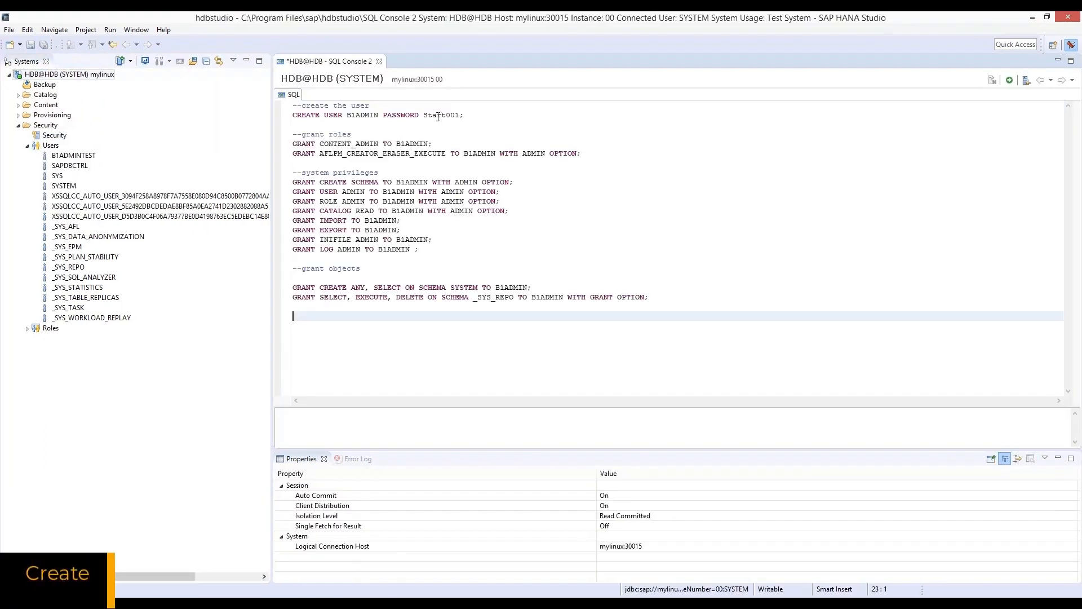
{"action": "left_click", "coordinate": [322, 278]}
{"action": "key", "text": "Delete"}
{"action": "left_click", "coordinate": [383, 332]}
{"action": "key", "text": "F8"}
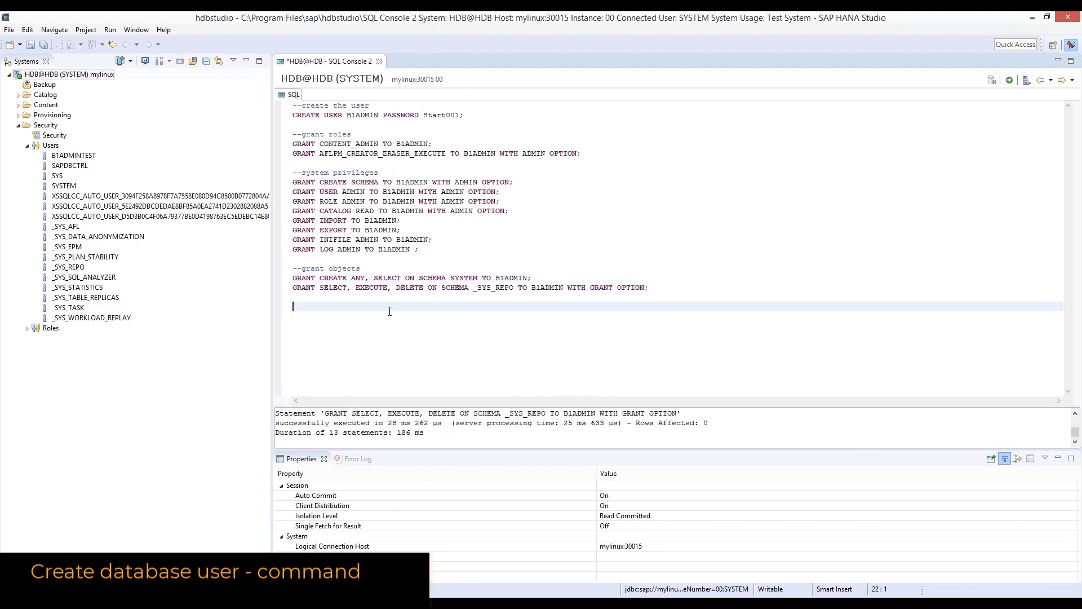
Refresh the Users folder so B1ADMIN appears in the list
{"action": "right_click", "coordinate": [51, 146]}
{"action": "left_click", "coordinate": [104, 179]}
{"action": "right_click", "coordinate": [44, 436]}
Add system mylinux:30015, description 'mulinux', in multiple containers mode with tenant HDB
{"action": "left_click", "coordinate": [74, 443]}
{"action": "type", "text": "my"}
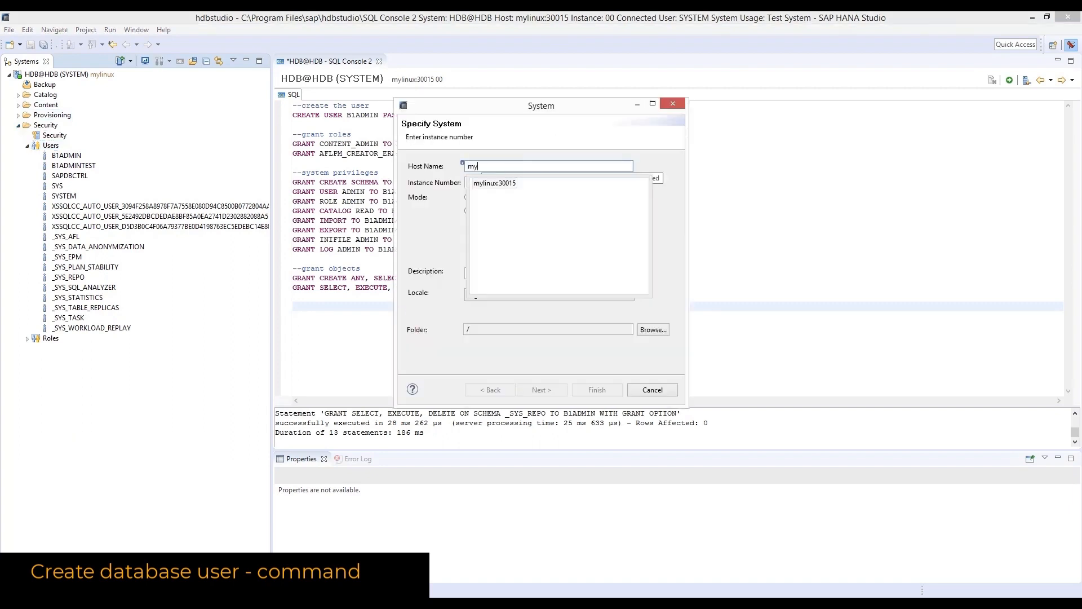
{"action": "type", "text": "linux:30015"}
{"action": "double_click", "coordinate": [508, 184]}
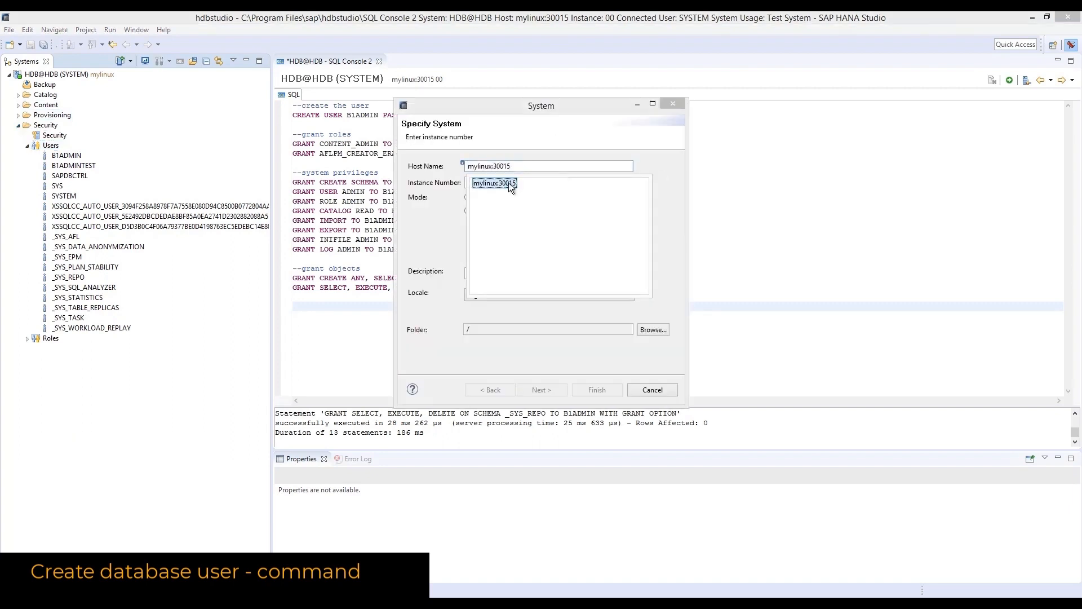
{"action": "left_click", "coordinate": [467, 273]}
{"action": "type", "text": "mulin"}
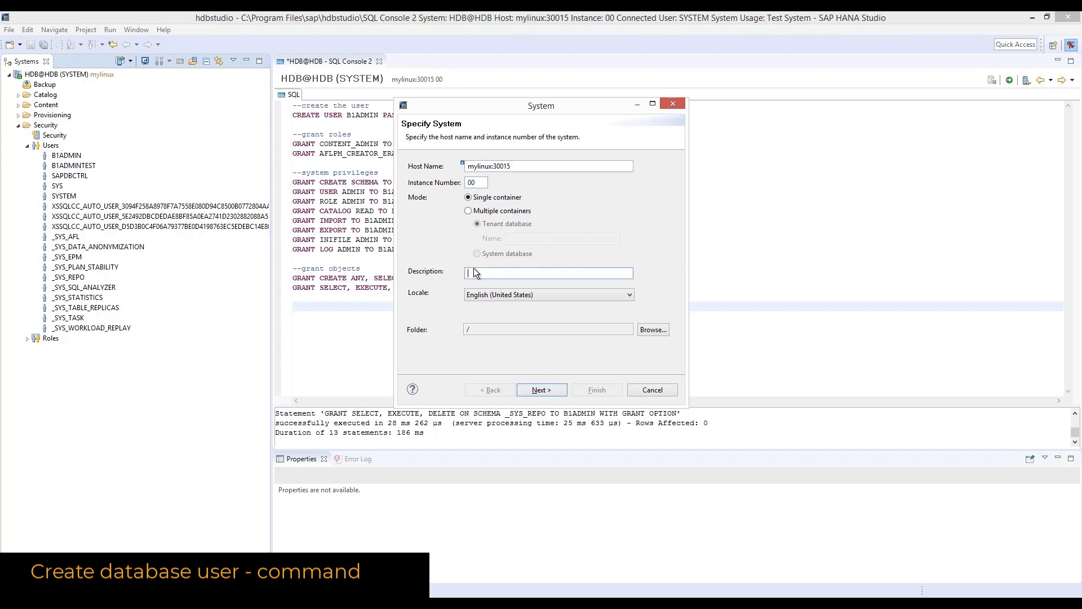
{"action": "type", "text": "ux"}
{"action": "left_click", "coordinate": [498, 211]}
{"action": "left_click", "coordinate": [521, 237]}
{"action": "type", "text": "HDB"}
{"action": "key", "text": "Return"}
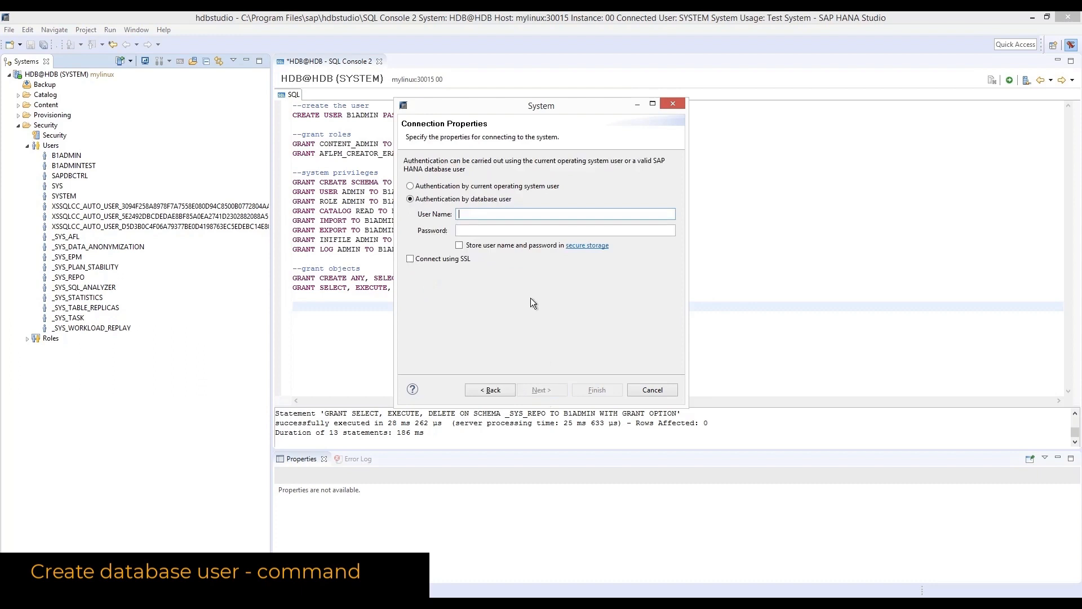
Log on as B1ADMIN with the initial password and change it to a new password
{"action": "left_click_drag", "start_coordinate": [547, 103], "coordinate": [560, 187]}
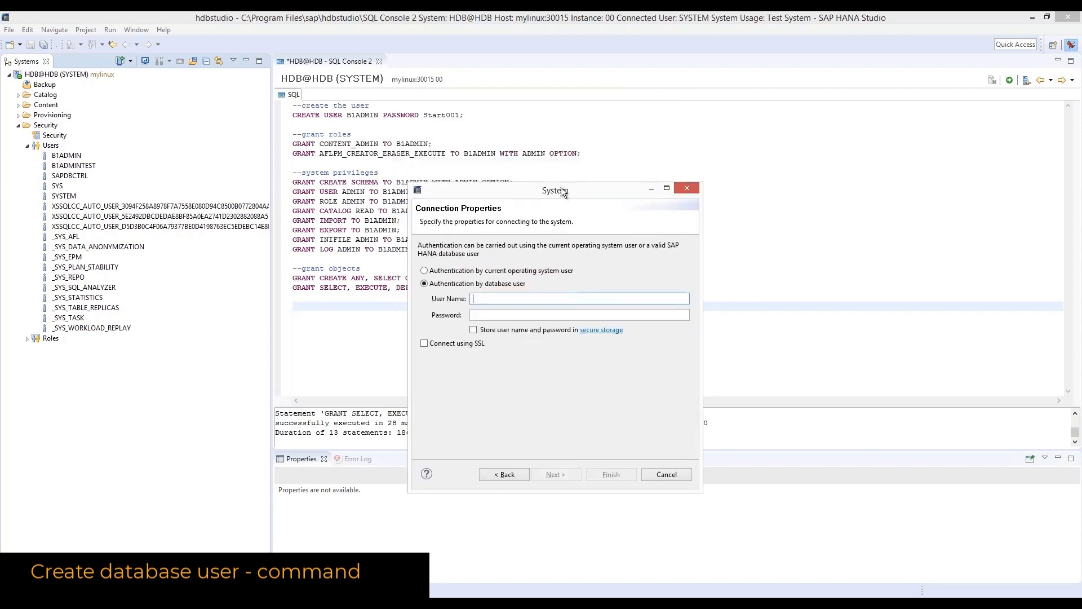
{"action": "type", "text": "B1ADMIN"}
{"action": "key", "text": "Tab"}
{"action": "key", "text": "Return"}
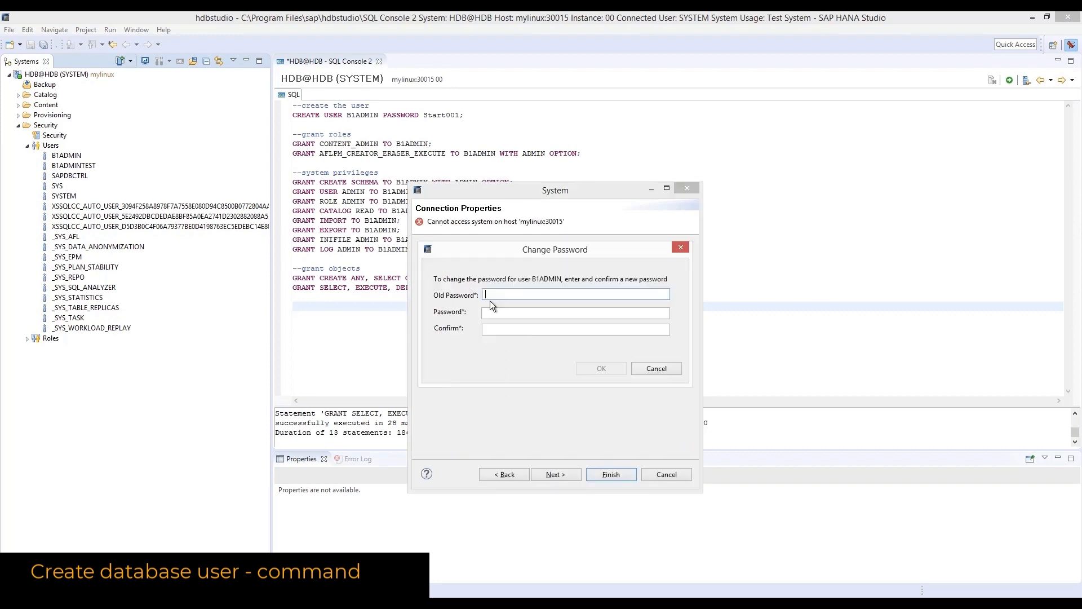
{"action": "key", "text": "Tab"}
{"action": "key", "text": "Tab"}
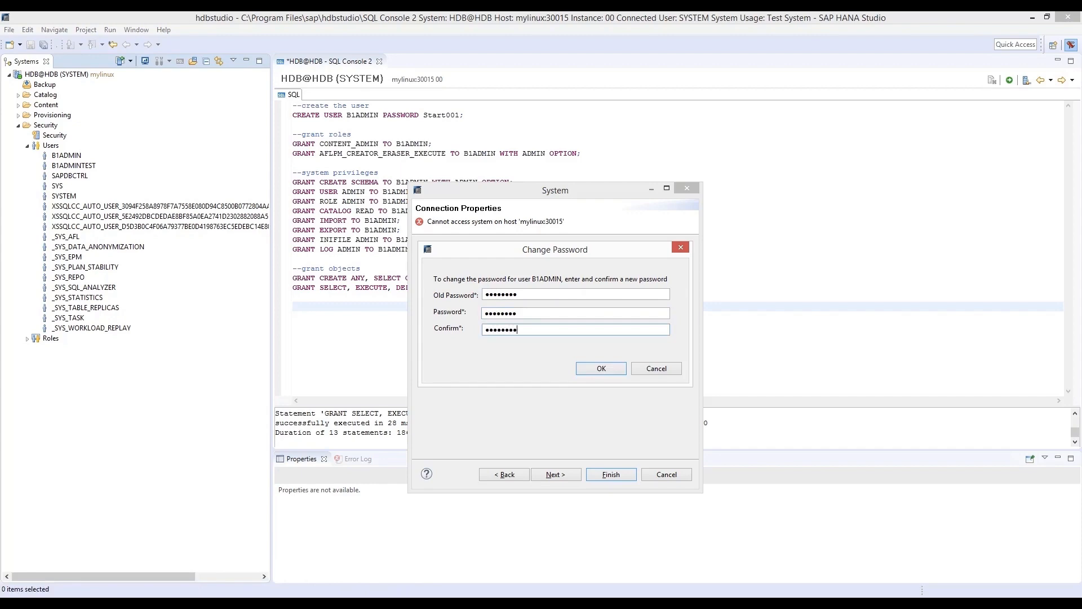
{"action": "left_click", "coordinate": [598, 369]}
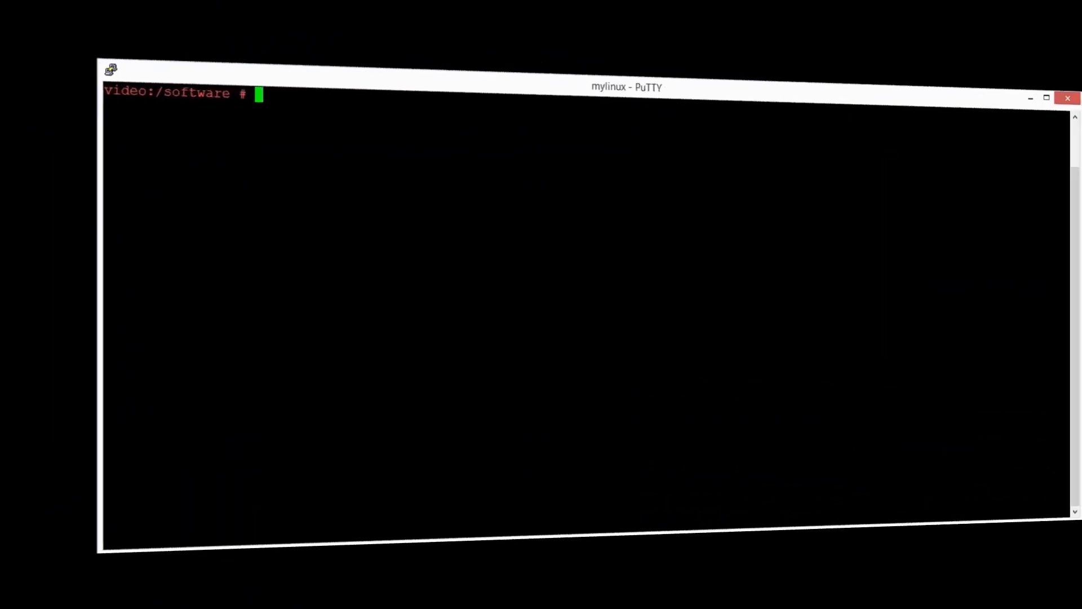
Run the ServerComponents install script from the B1 Packages.Linux folder, choosing installation and upgrade with the default folder
{"action": "type", "text": "/s"}
{"action": "key", "text": "Tab"}
{"action": "type", "text": "B"}
{"action": "key", "text": "Tab"}
{"action": "type", "text": "P"}
{"action": "key", "text": "Tab"}
{"action": "type", "text": "L"}
{"action": "key", "text": "Tab"}
{"action": "type", "text": "S"}
{"action": "key", "text": "Tab"}
{"action": "type", "text": "i"}
{"action": "key", "text": "Tab"}
{"action": "key", "text": "Return"}
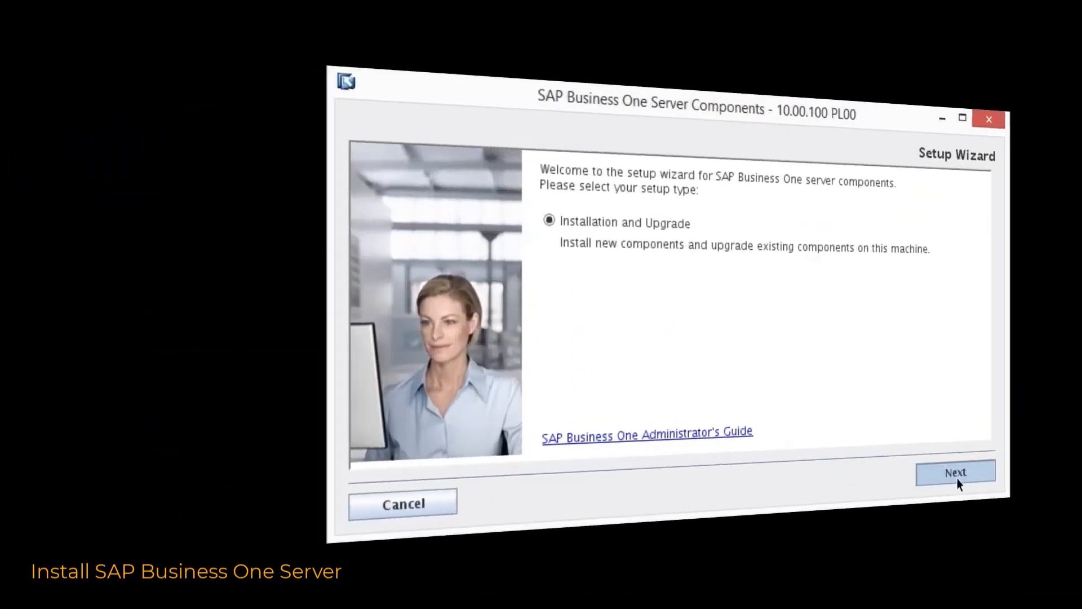
{"action": "left_click", "coordinate": [955, 475]}
{"action": "left_click", "coordinate": [845, 492]}
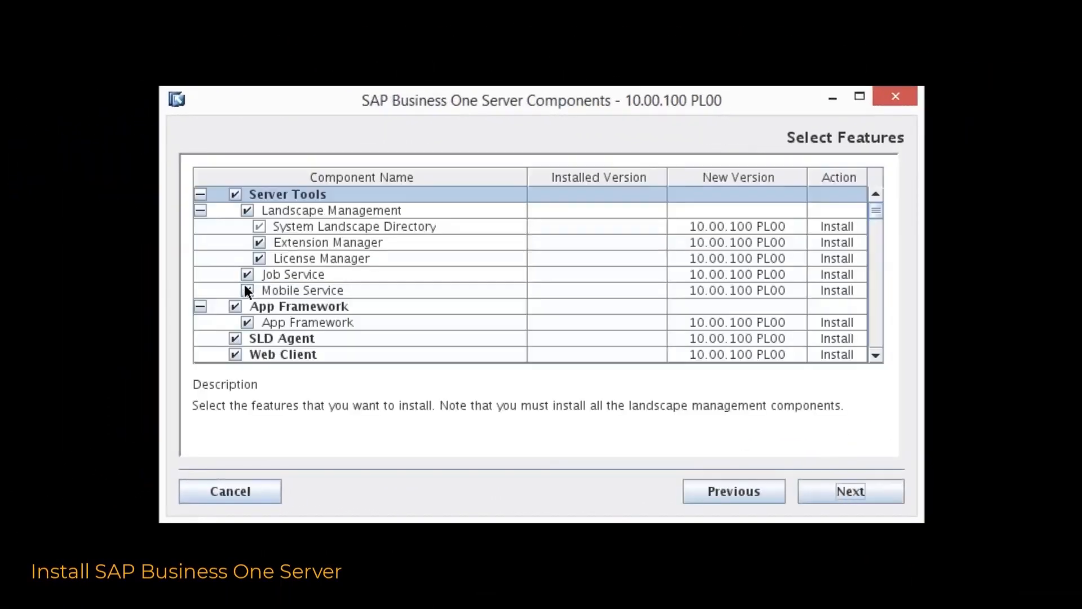
Keep all default features selected and accept the detected IP address 10.180.0.11
{"action": "scroll", "coordinate": [238, 298], "scroll_direction": "down", "scroll_amount": 10}
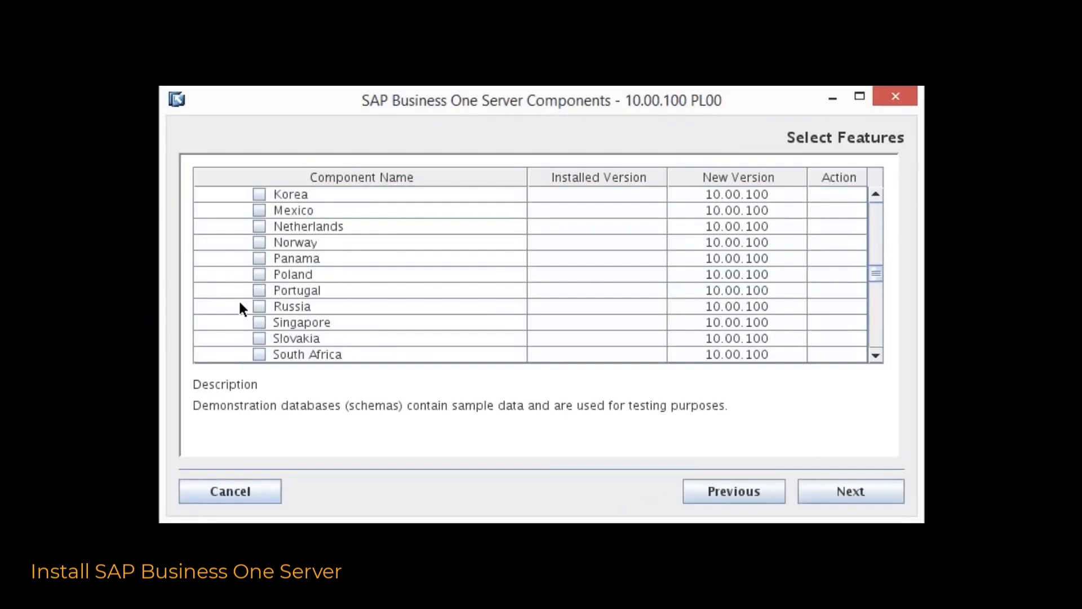
{"action": "scroll", "coordinate": [239, 304], "scroll_direction": "down", "scroll_amount": 10}
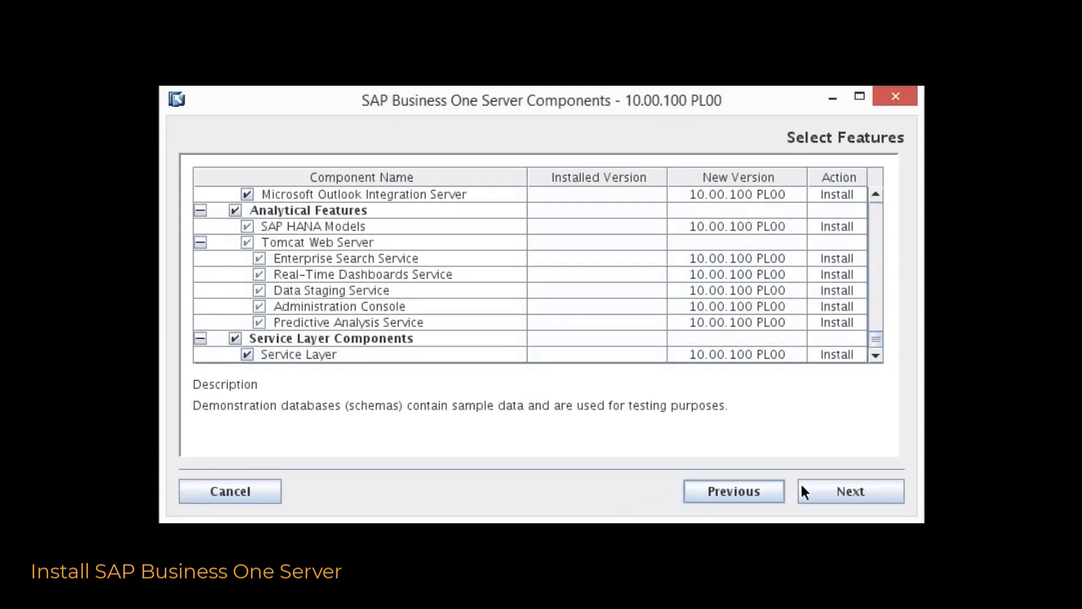
{"action": "left_click", "coordinate": [833, 490]}
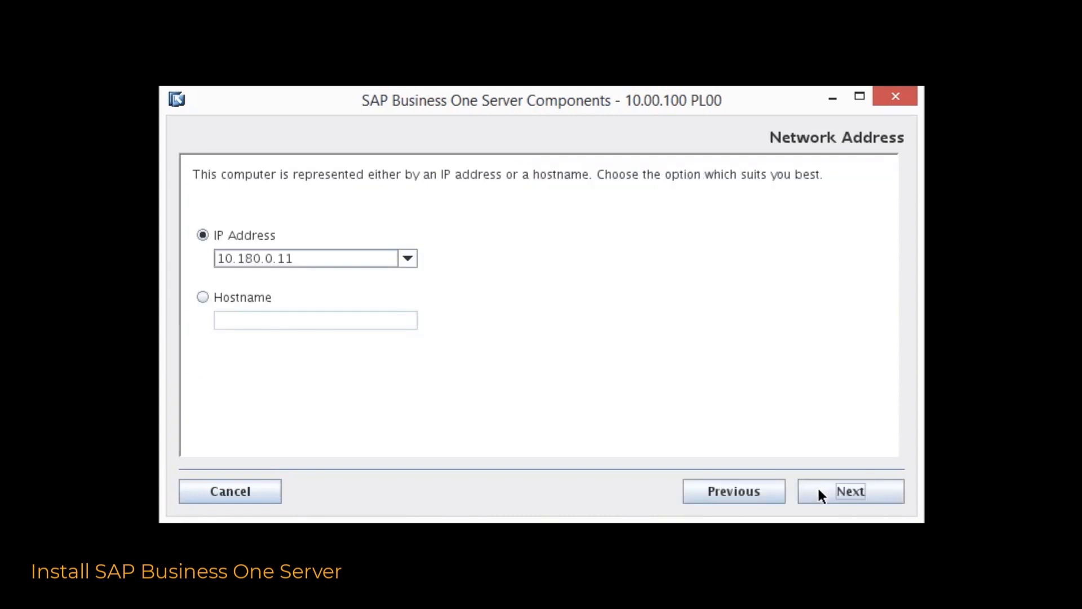
{"action": "left_click", "coordinate": [819, 491]}
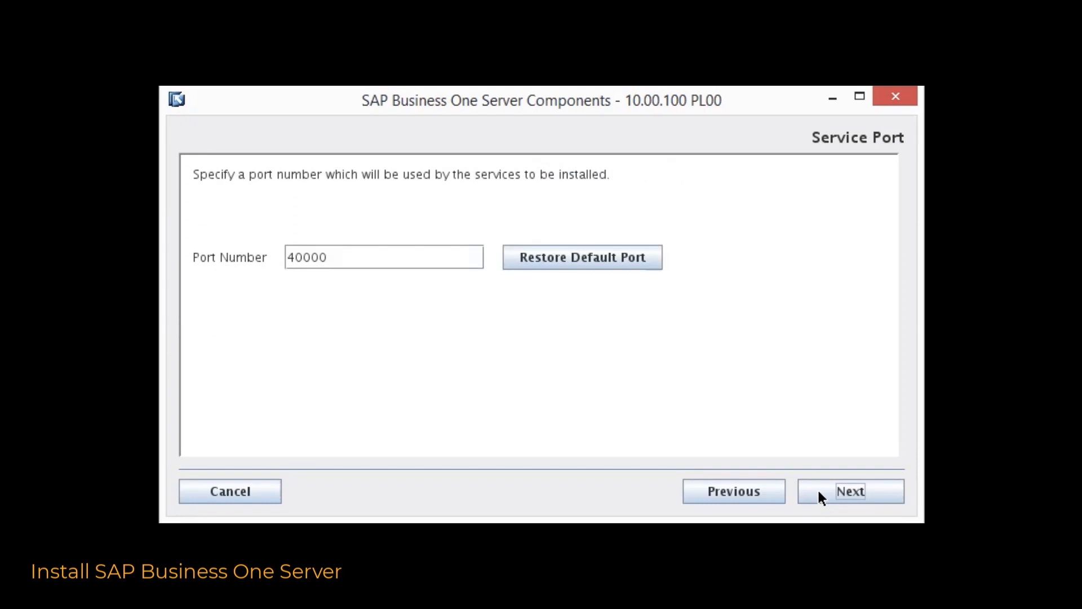
Keep service port 40000 and a new landscape, moving to the site user password field
{"action": "left_click", "coordinate": [818, 492]}
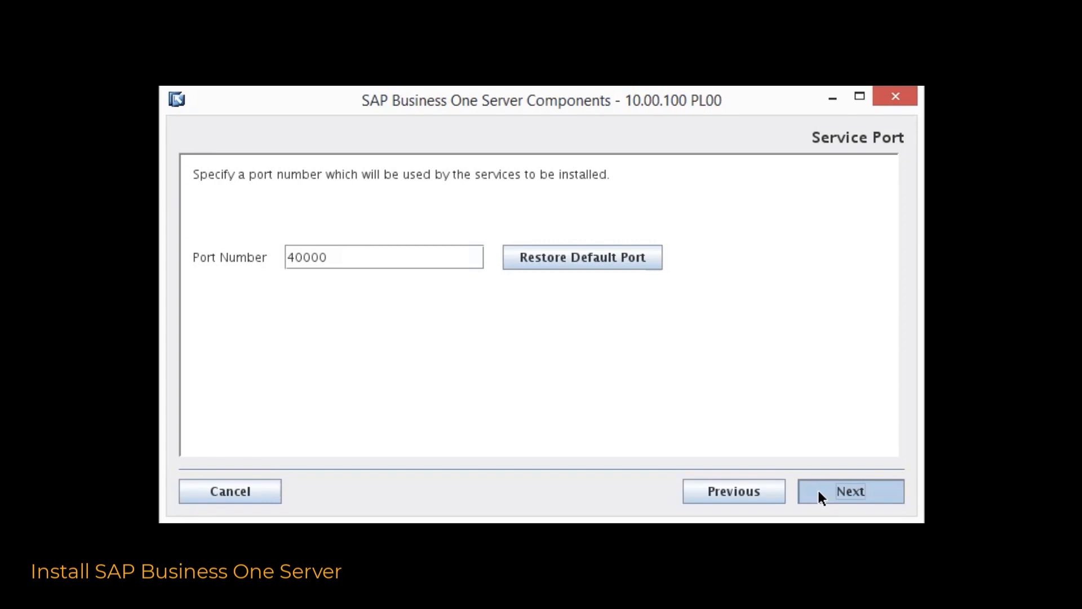
{"action": "left_click", "coordinate": [818, 492]}
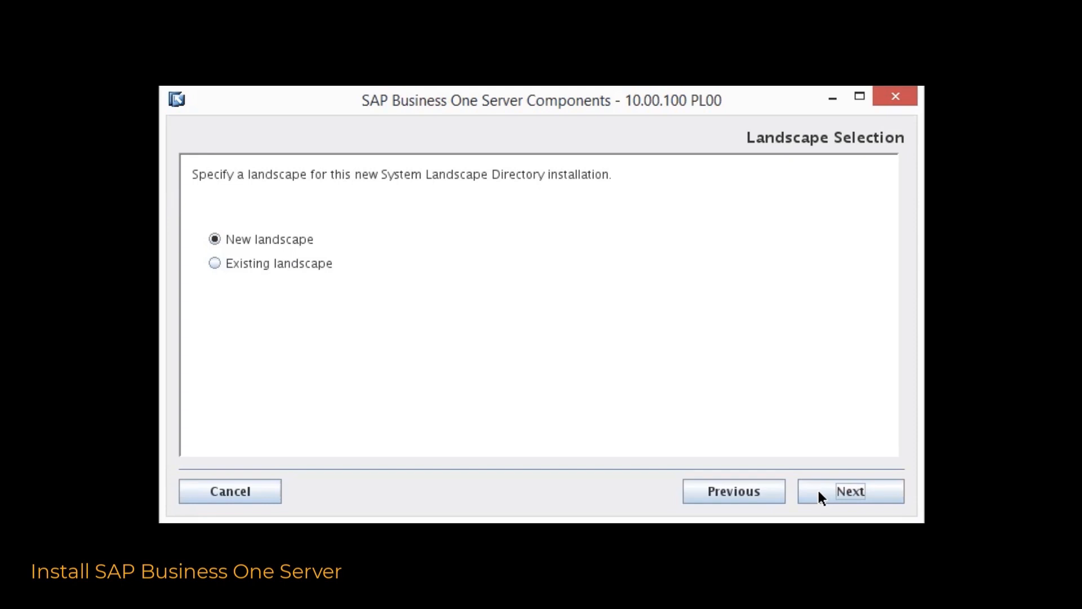
{"action": "left_click", "coordinate": [353, 292]}
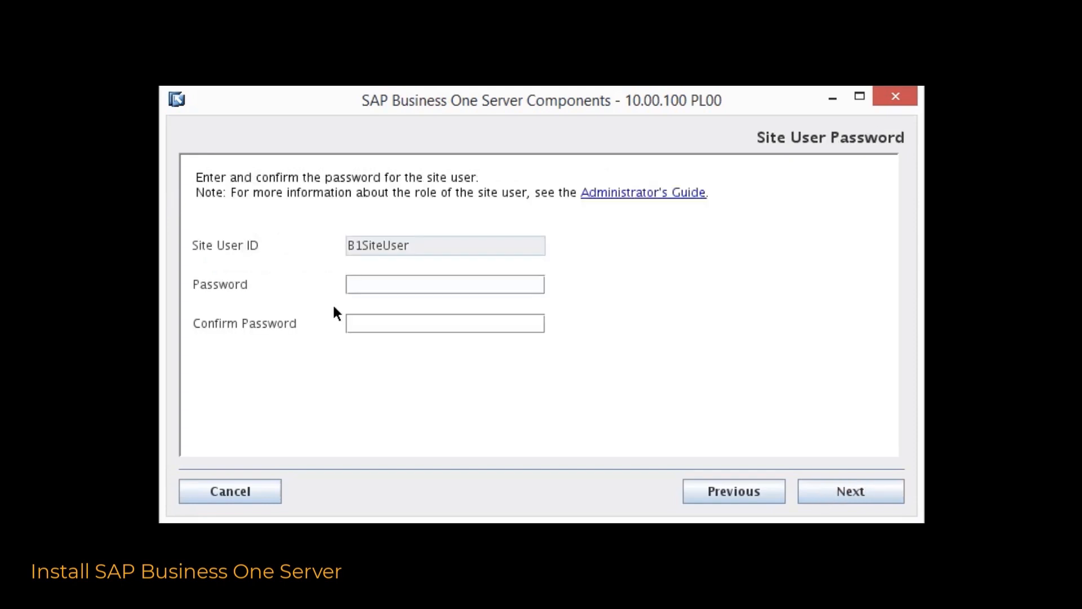
Enter and confirm the site user password, then continue
{"action": "type", "text": "••••••••"}
{"action": "key", "text": "Tab"}
{"action": "type", "text": "••••••••"}
{"action": "left_click", "coordinate": [861, 492]}
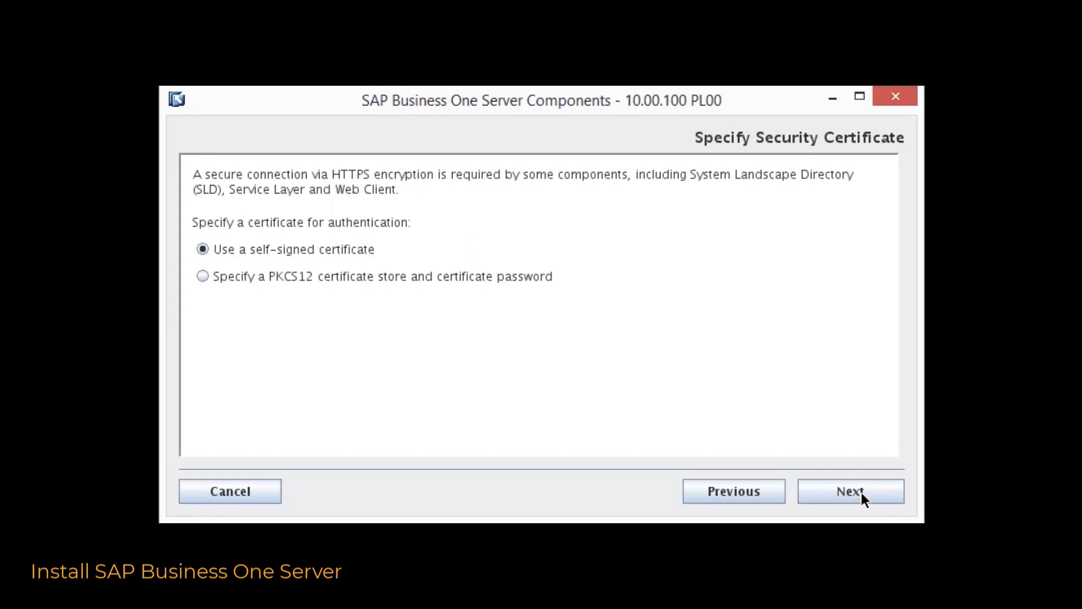
Accept the self-signed certificate, create the CD repository and central log directory, and keep Standalone Node
{"action": "left_click", "coordinate": [861, 494]}
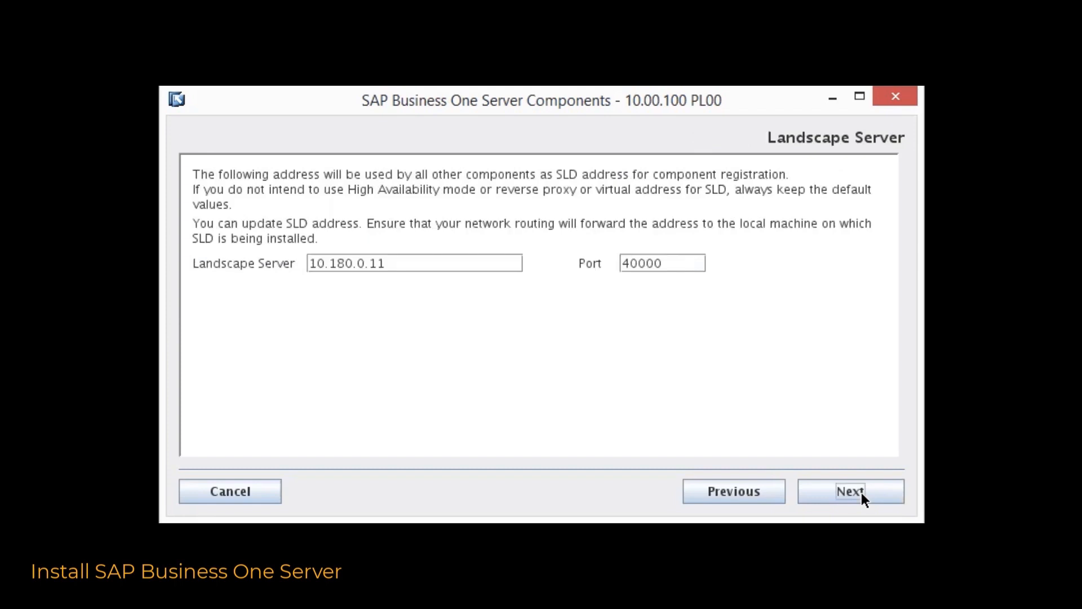
{"action": "left_click", "coordinate": [861, 492]}
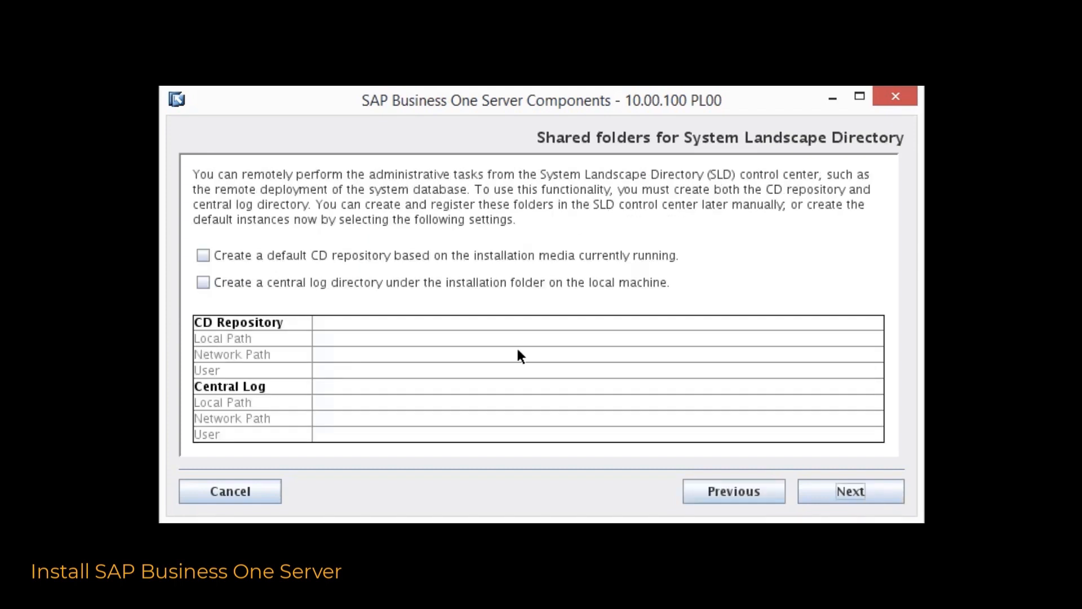
{"action": "left_click", "coordinate": [208, 252]}
{"action": "left_click", "coordinate": [204, 282]}
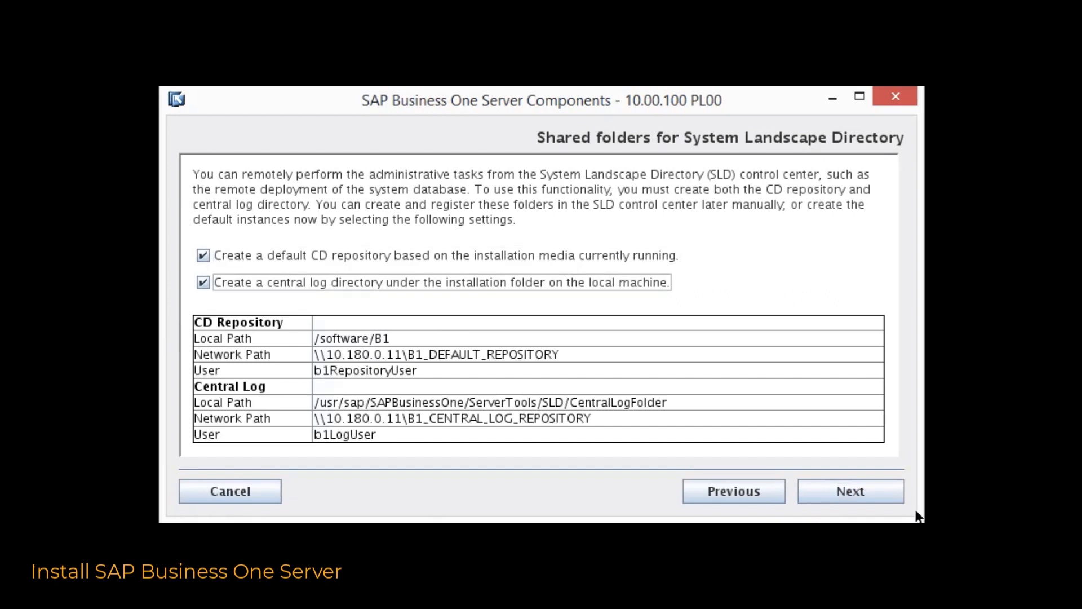
{"action": "left_click", "coordinate": [875, 493]}
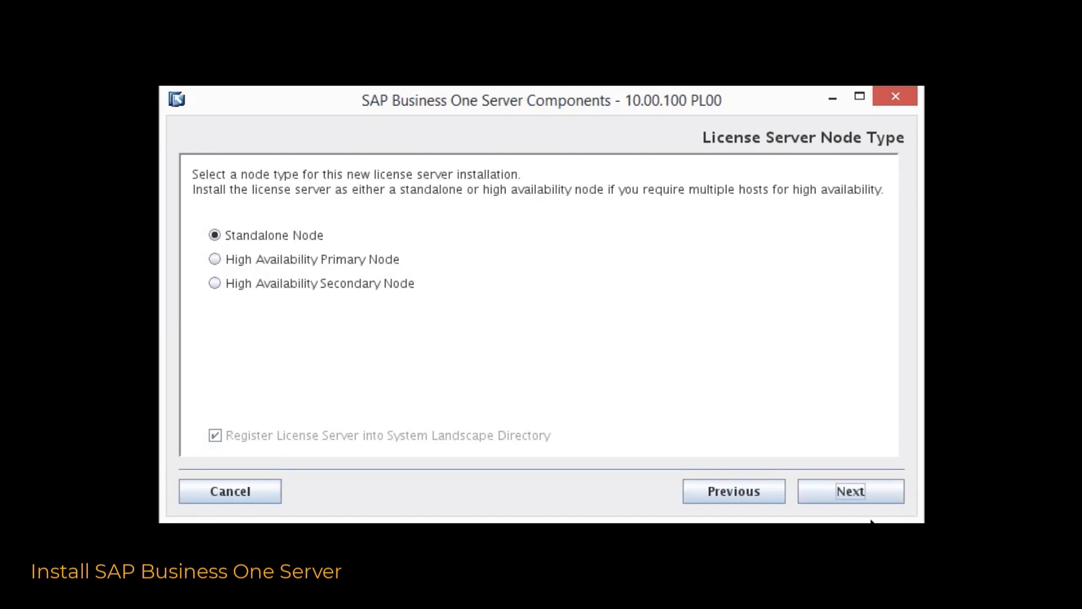
{"action": "left_click", "coordinate": [879, 490]}
{"action": "left_click", "coordinate": [402, 266]}
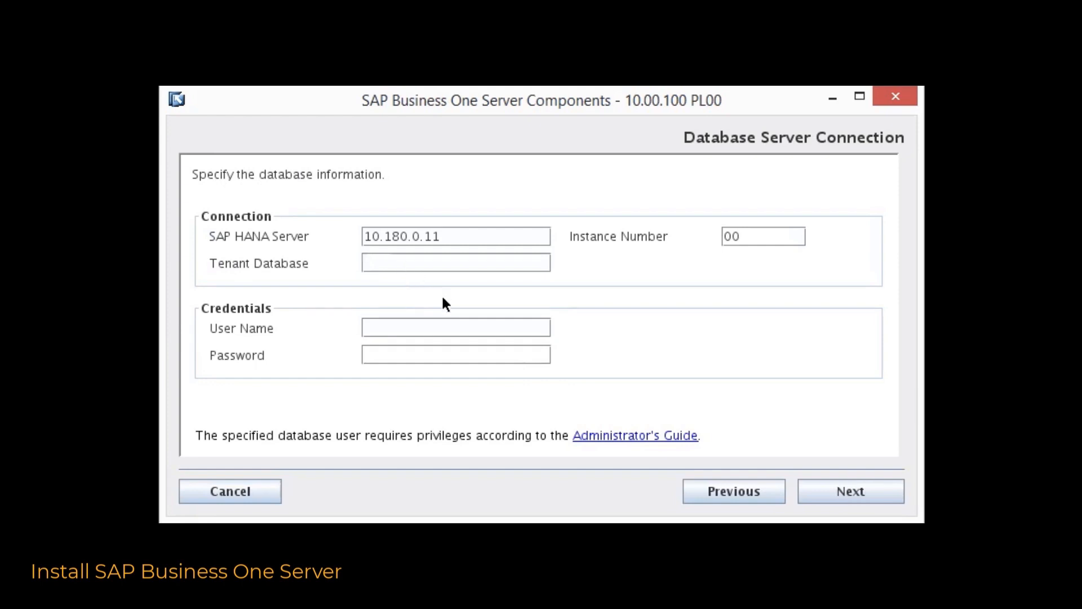
Connect to tenant database HDB with user B1ADMIN and its password
{"action": "type", "text": "HDB"}
{"action": "key", "text": "Tab"}
{"action": "type", "text": "B1ADMIN"}
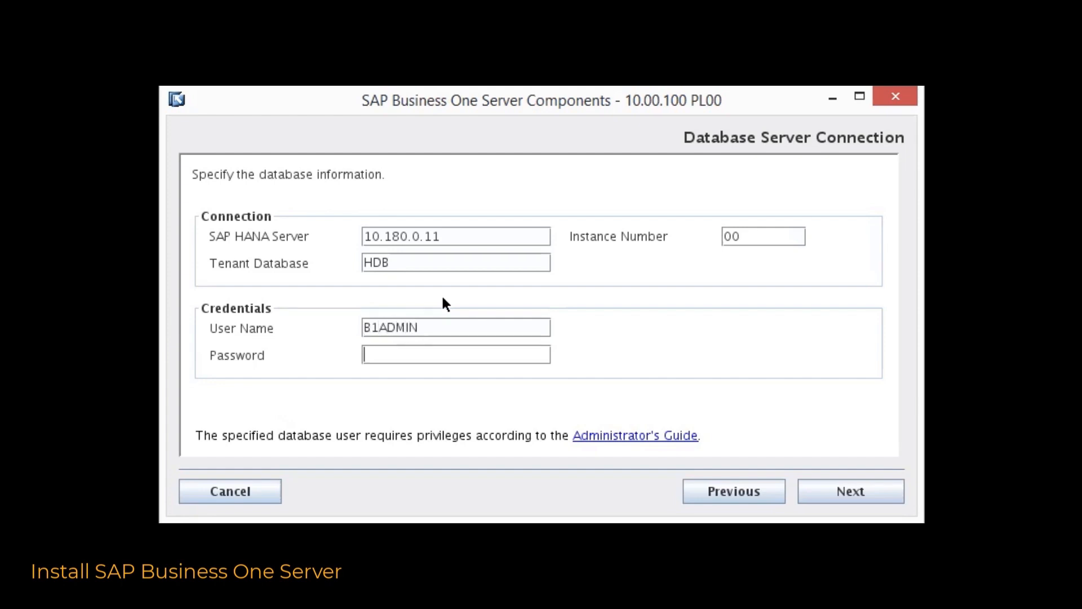
{"action": "type", "text": "******"}
{"action": "type", "text": "*"}
{"action": "left_click", "coordinate": [837, 497]}
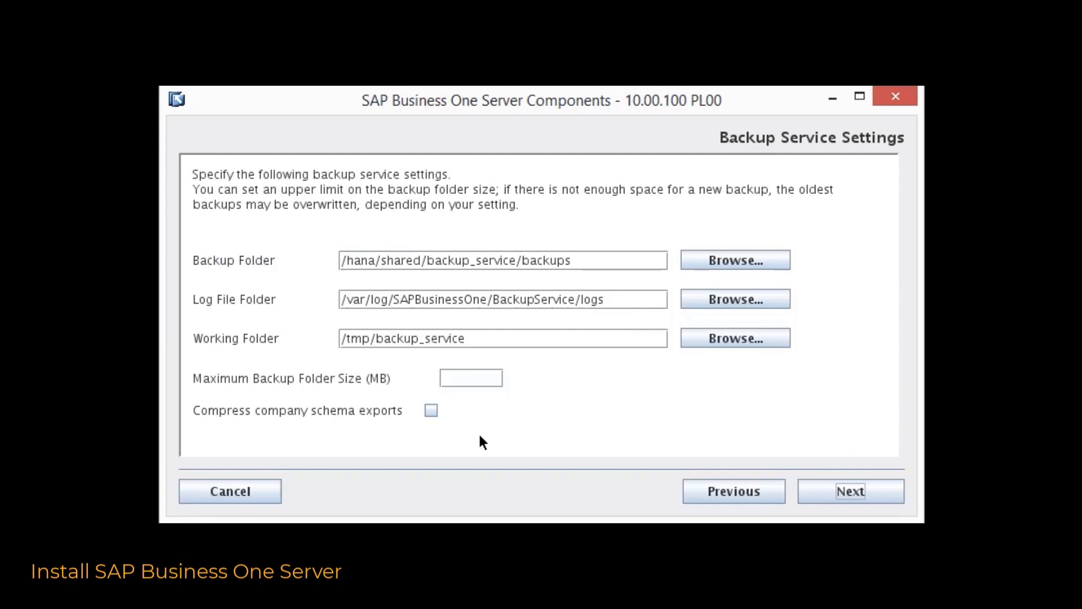
{"action": "left_click", "coordinate": [431, 410]}
{"action": "left_click", "coordinate": [845, 488]}
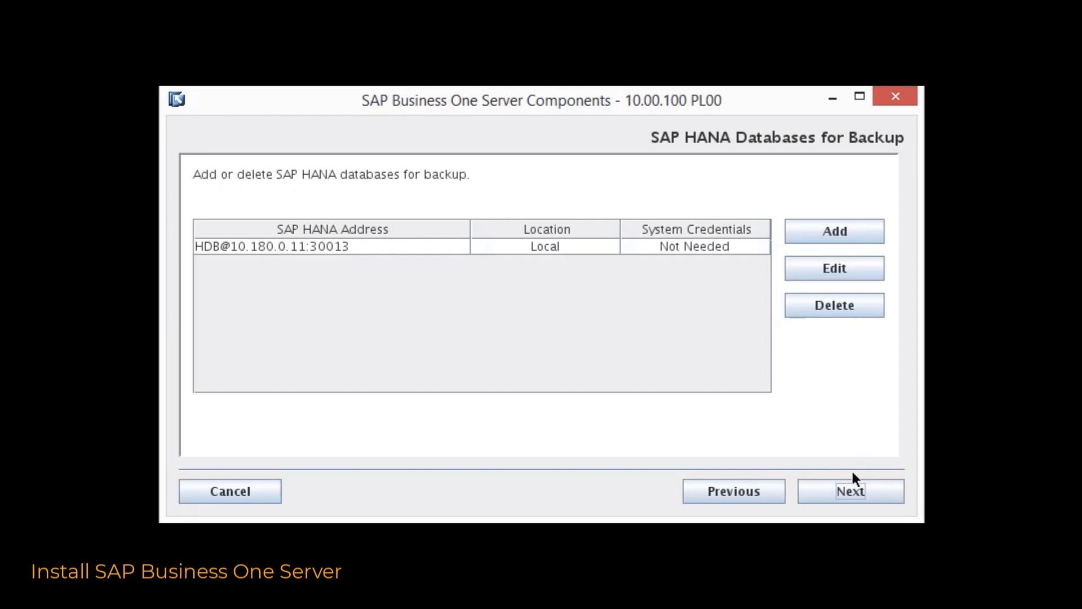
{"action": "left_click", "coordinate": [849, 491]}
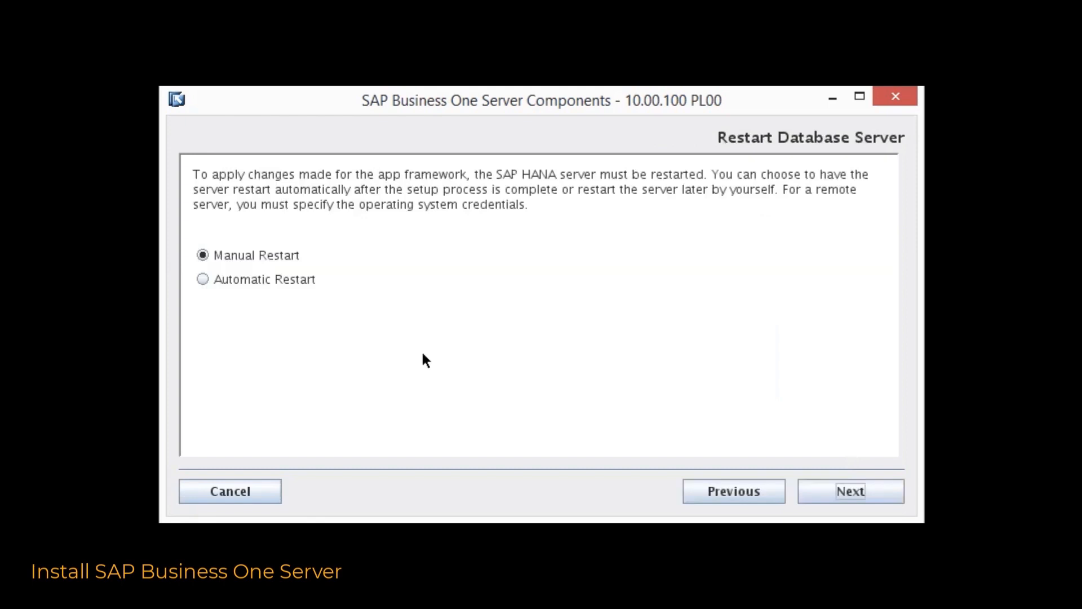
Choose automatic HANA server restart and keep the default folders, Single Sign-On, Service Layer and web port 443
{"action": "left_click", "coordinate": [275, 280]}
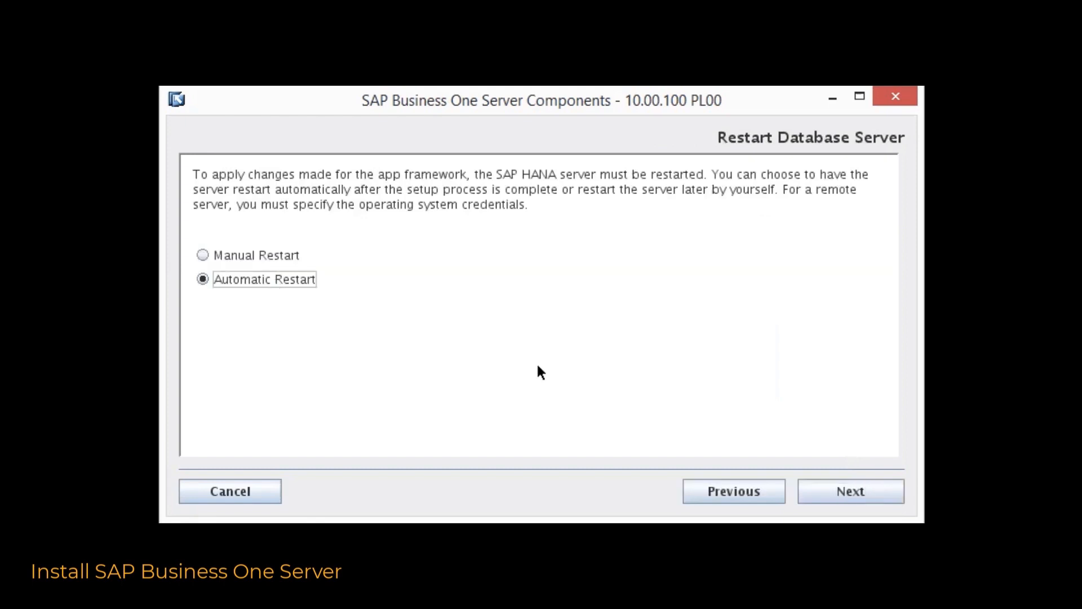
{"action": "left_click", "coordinate": [838, 495]}
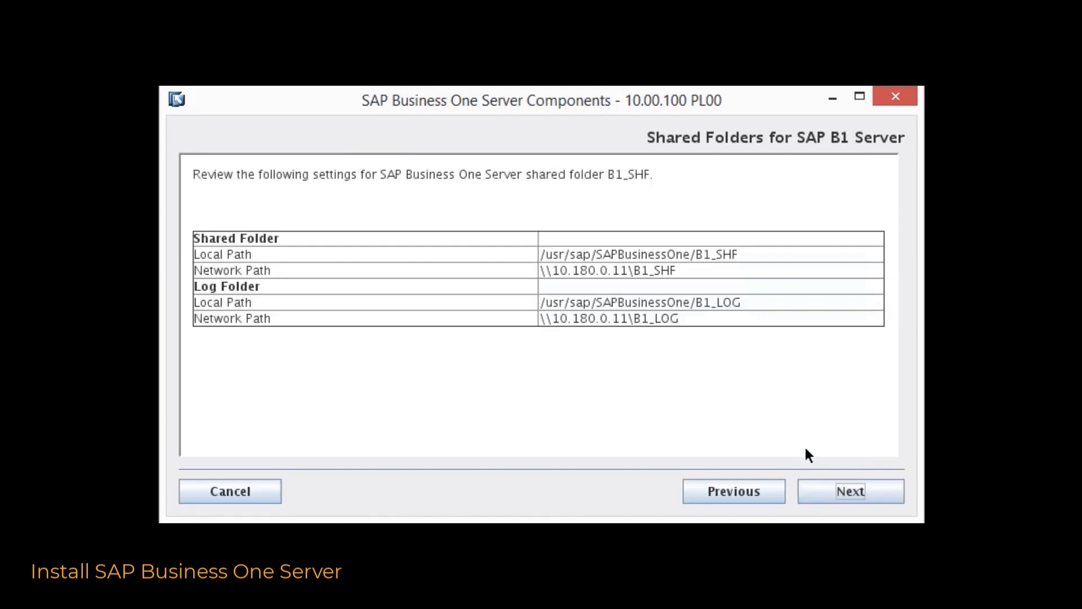
{"action": "left_click", "coordinate": [840, 491]}
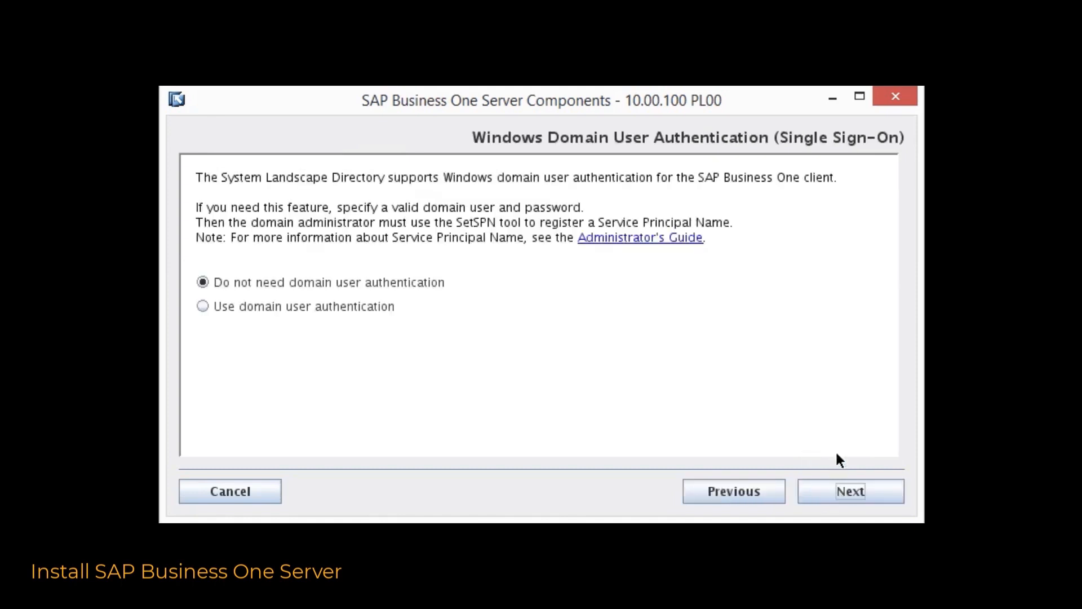
{"action": "left_click", "coordinate": [840, 494]}
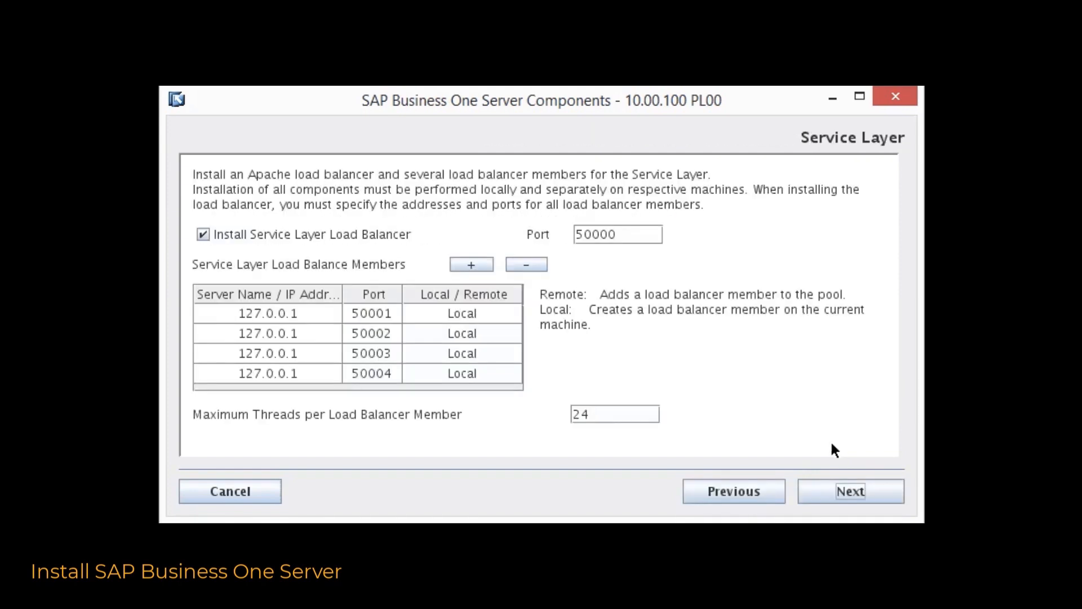
{"action": "left_click", "coordinate": [845, 493]}
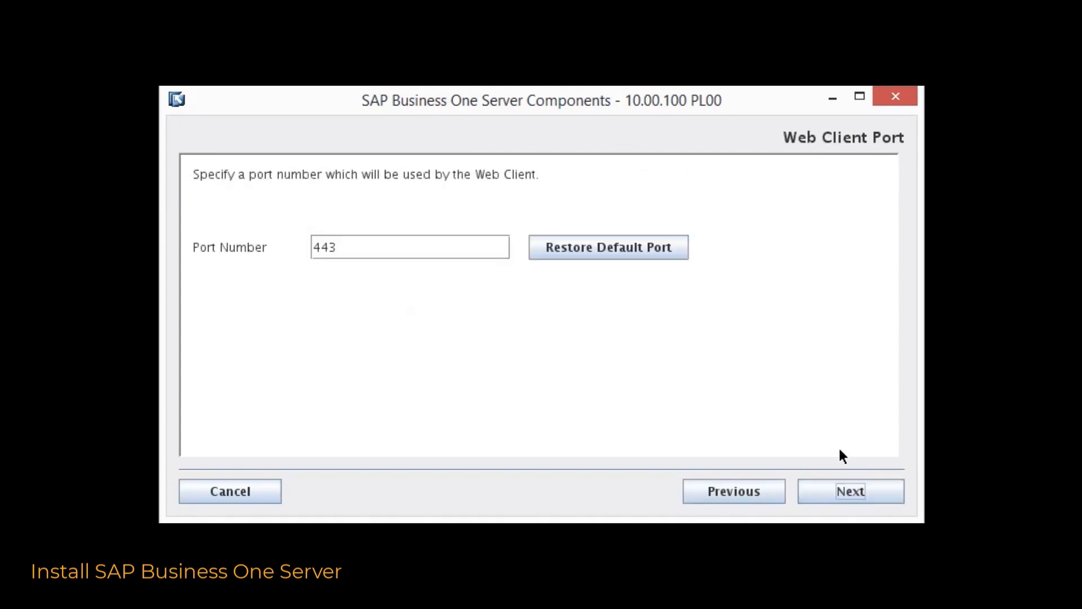
{"action": "left_click", "coordinate": [842, 490]}
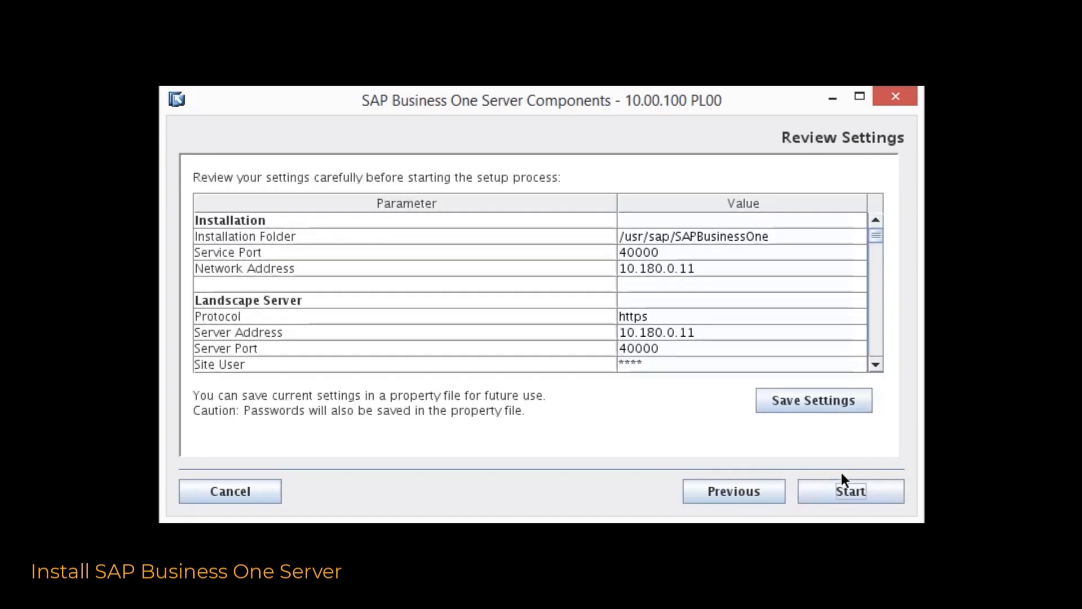
Run the server components installation to 100% success and tick the SAP Notes confirmation
{"action": "left_click", "coordinate": [842, 487]}
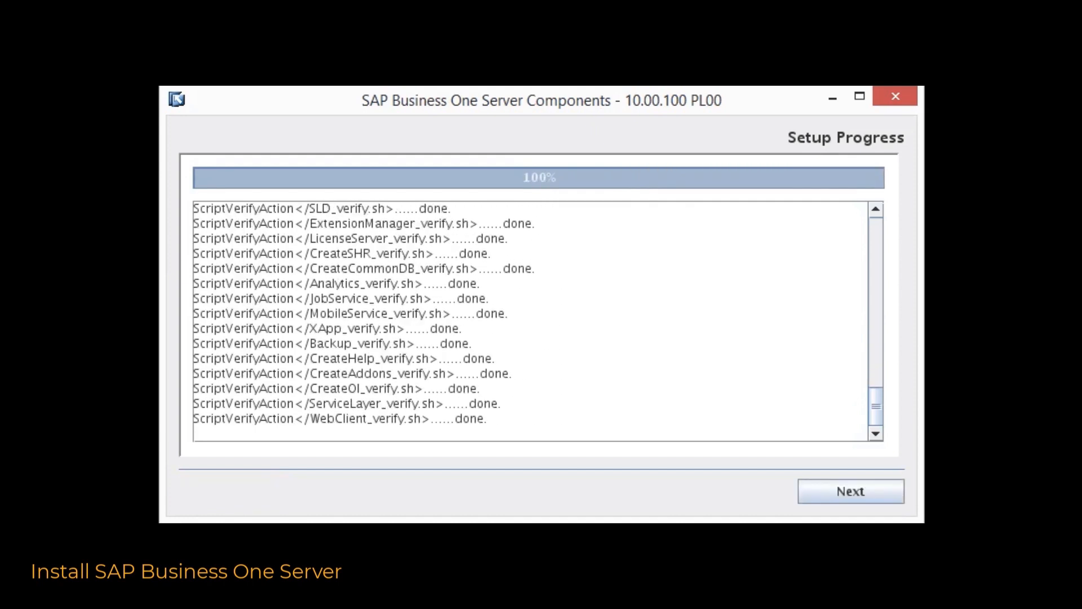
{"action": "left_click", "coordinate": [855, 491]}
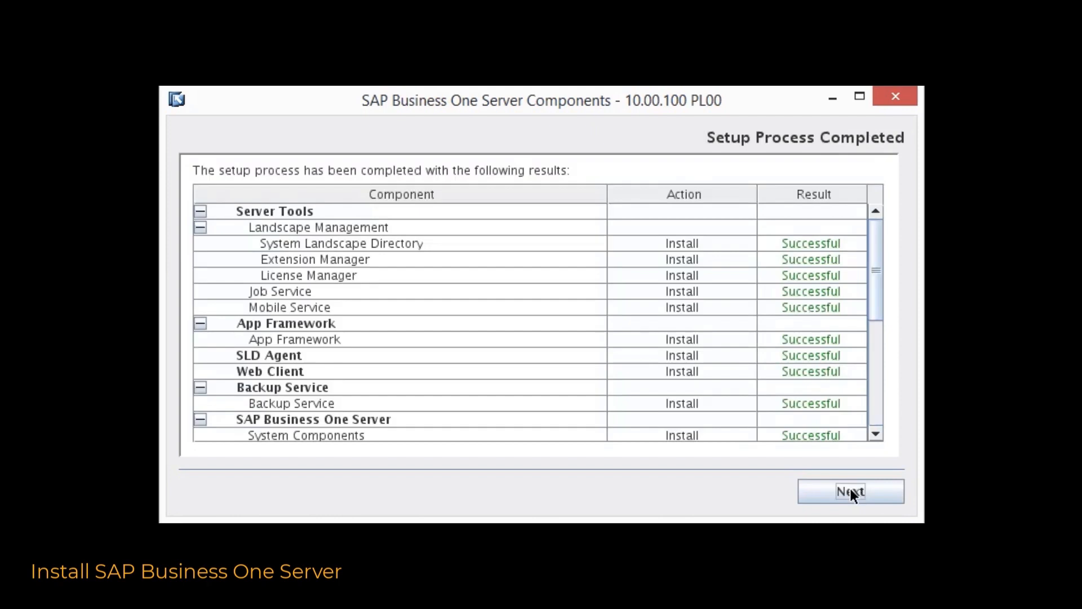
{"action": "left_click", "coordinate": [850, 491]}
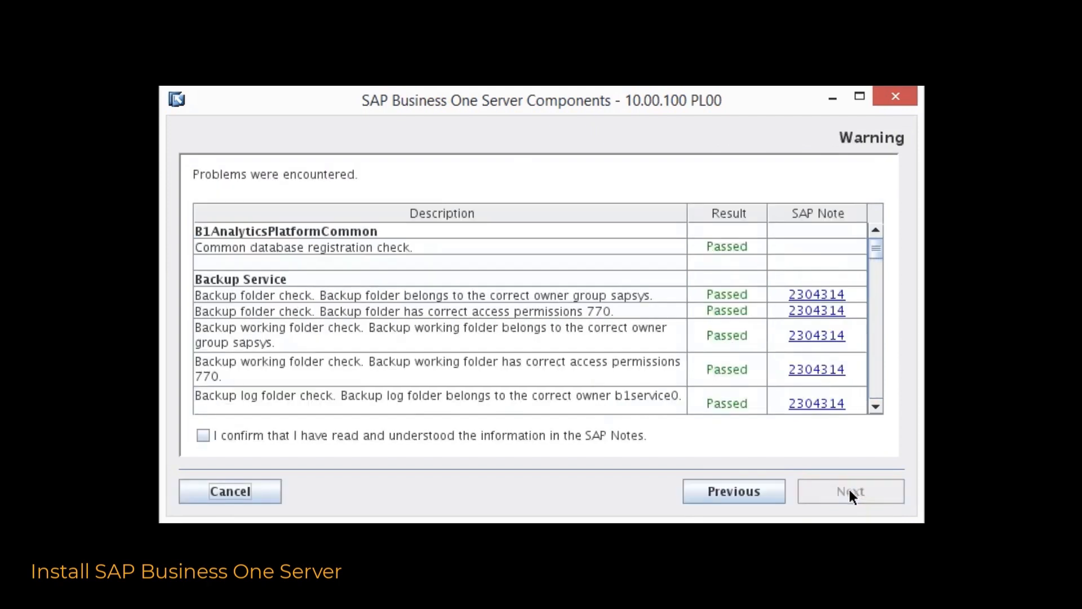
{"action": "left_click", "coordinate": [203, 435]}
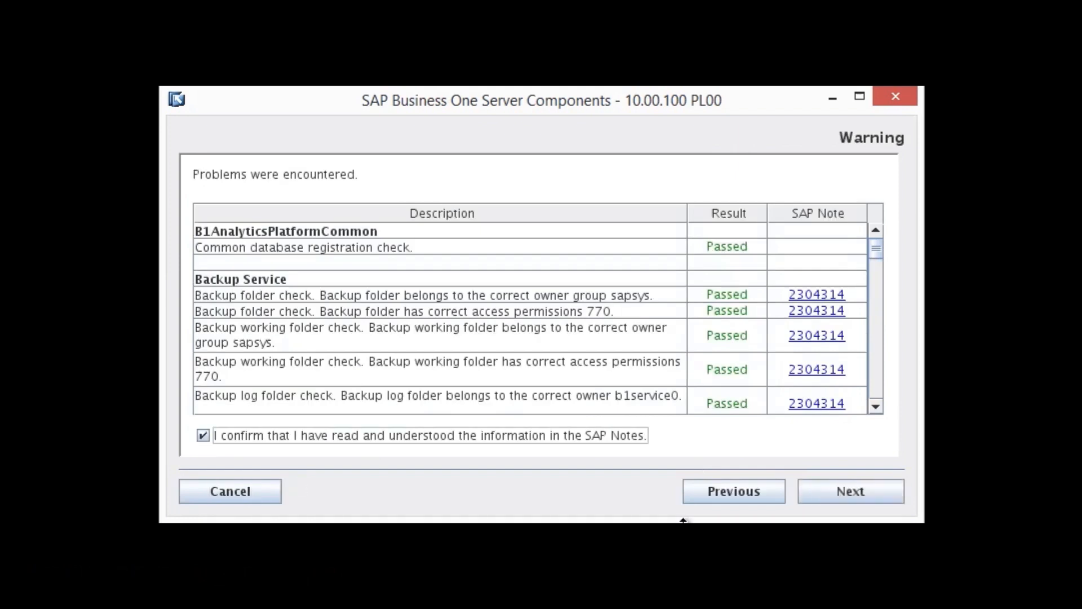
Move past the warning page, then run B1_SHF\Client.x64 setup as administrator
{"action": "left_click", "coordinate": [857, 494]}
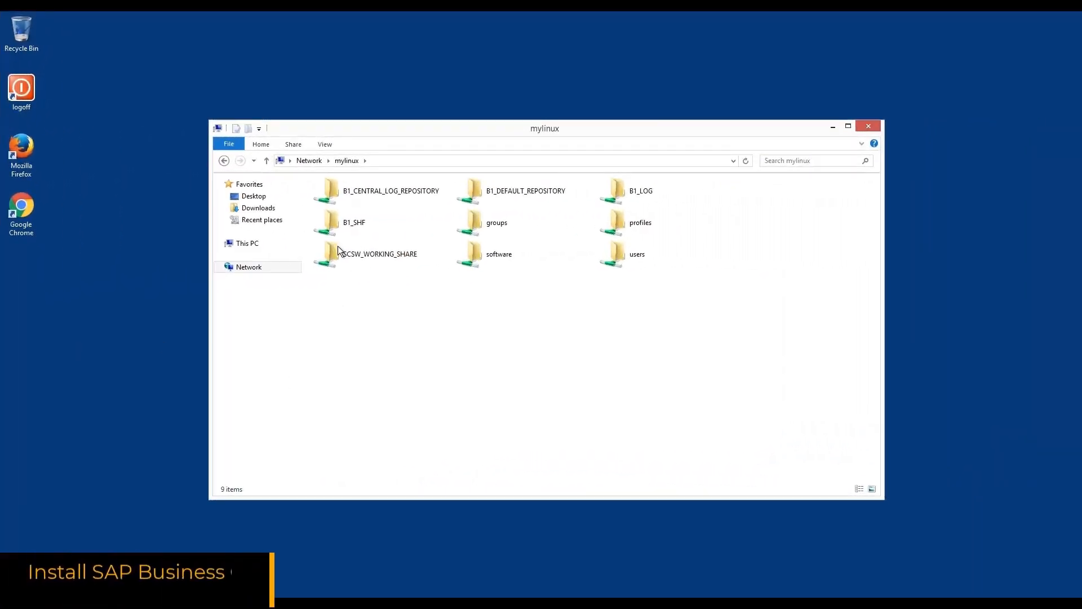
{"action": "double_click", "coordinate": [343, 229]}
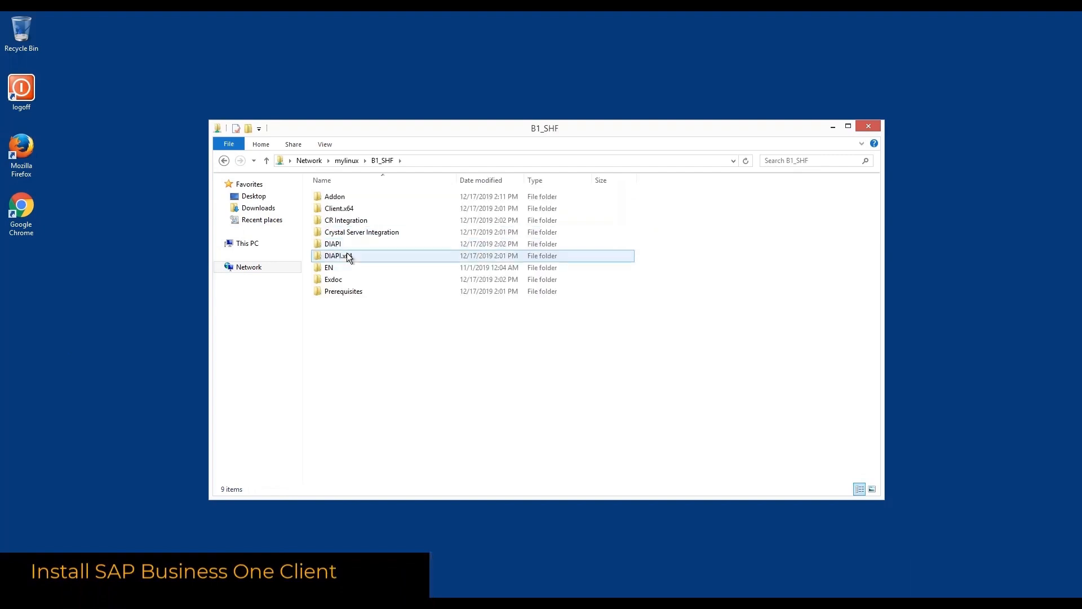
{"action": "double_click", "coordinate": [344, 210]}
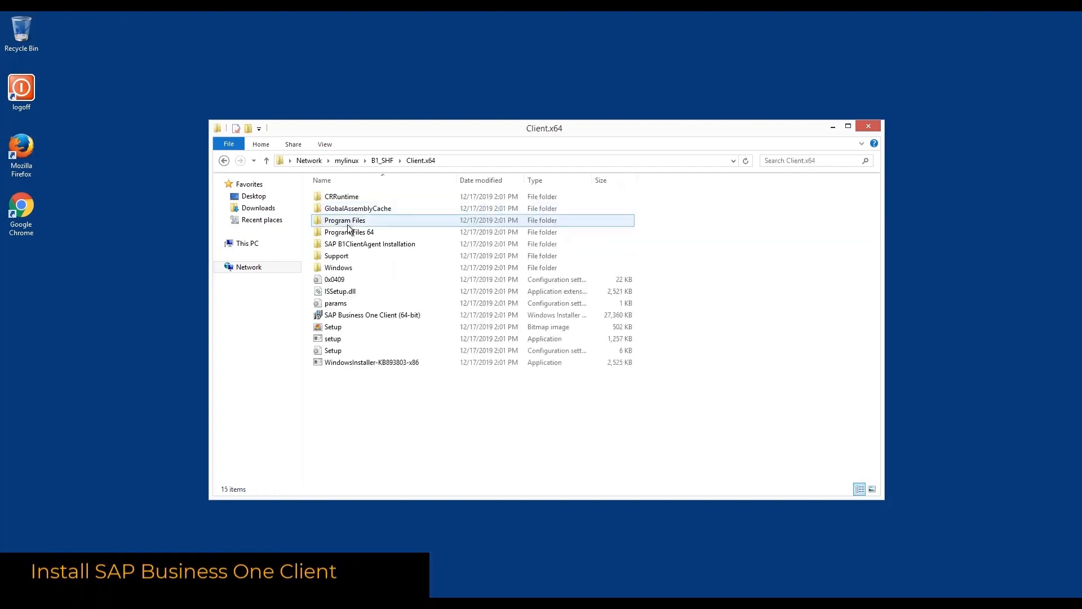
{"action": "left_click", "coordinate": [334, 340]}
{"action": "right_click", "coordinate": [334, 340]}
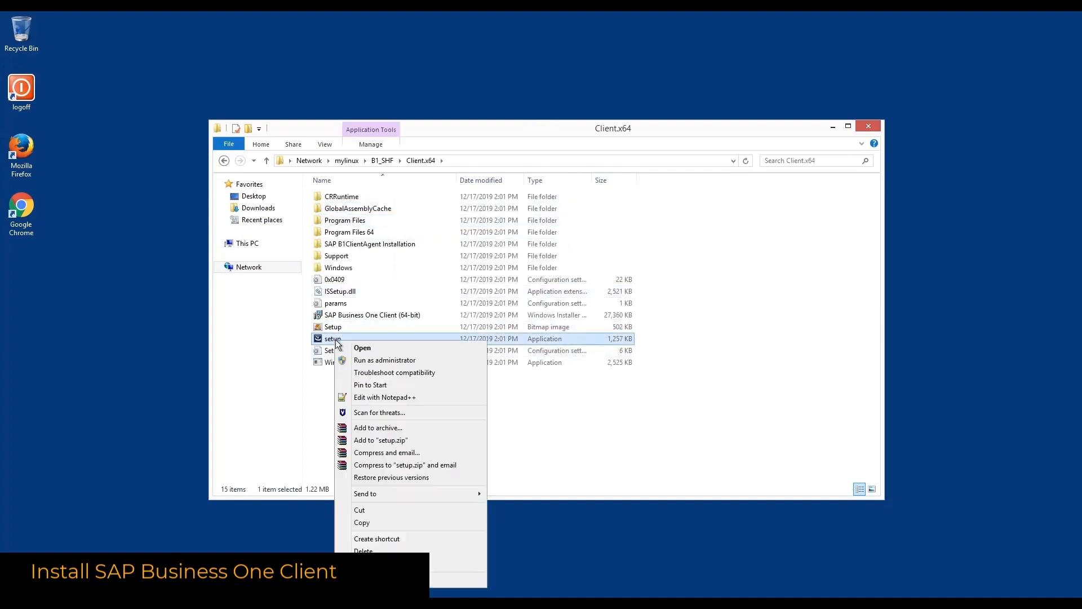
{"action": "left_click", "coordinate": [360, 361]}
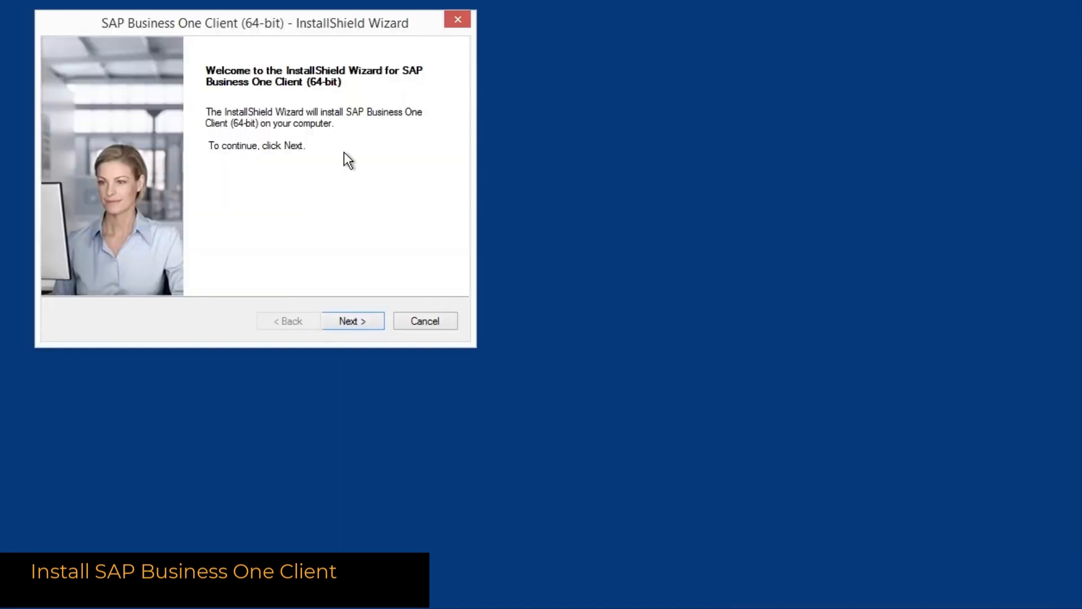
Install the 64-bit client to the default folder with SLD server saphana on port 40000
{"action": "left_click", "coordinate": [347, 324]}
{"action": "left_click", "coordinate": [349, 325]}
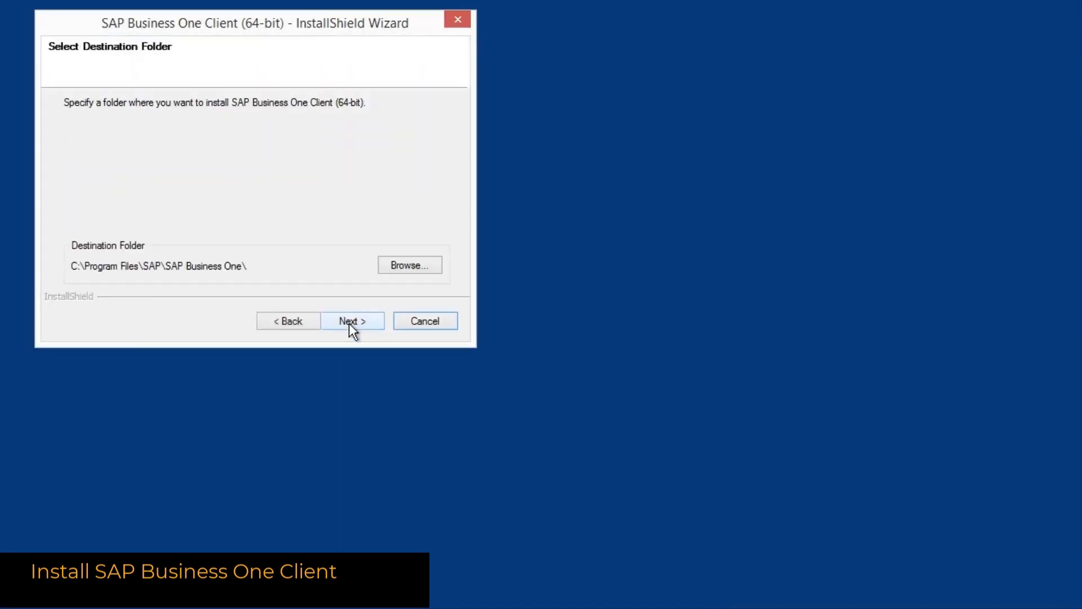
{"action": "left_click", "coordinate": [349, 323]}
{"action": "left_click", "coordinate": [350, 323]}
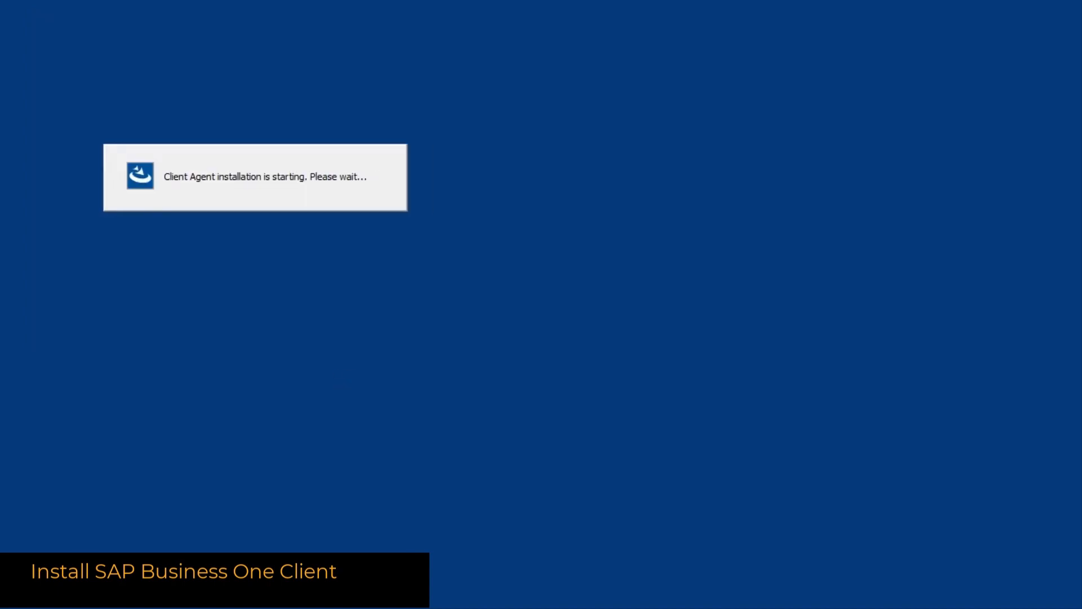
{"action": "type", "text": "saphana"}
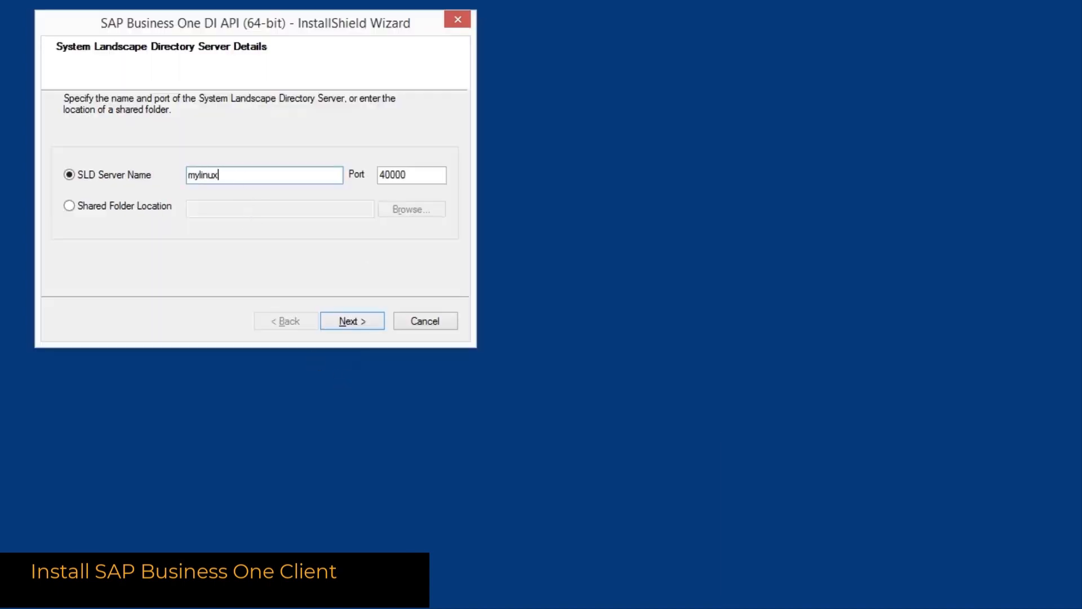
{"action": "left_click", "coordinate": [350, 319]}
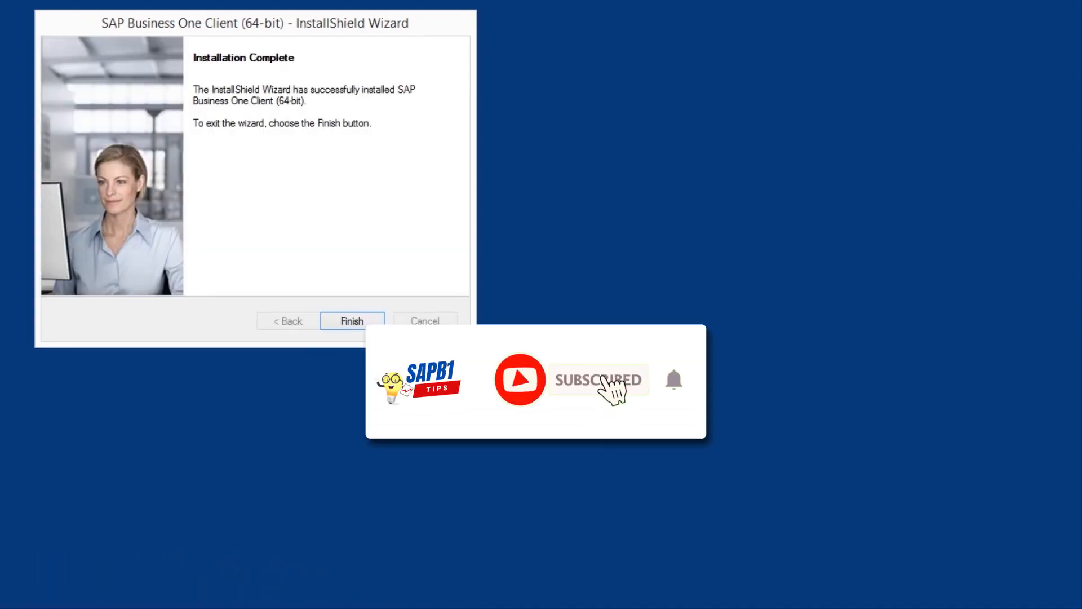
{"action": "left_click", "coordinate": [344, 321]}
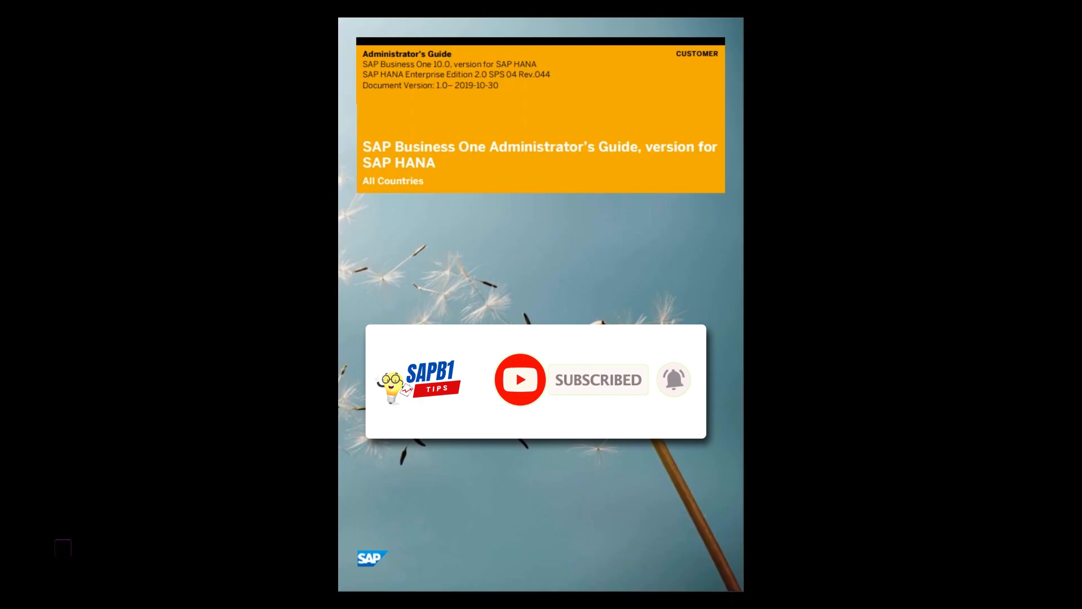